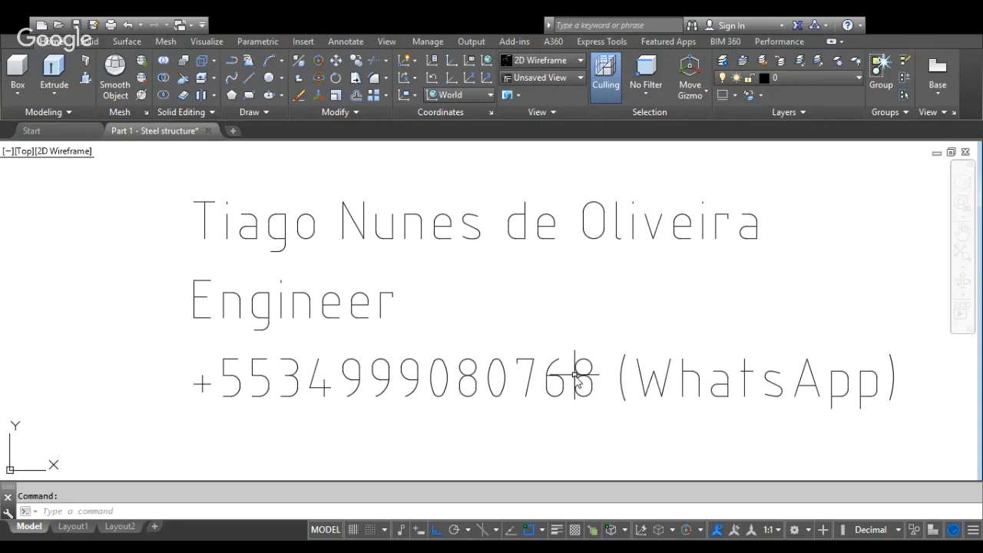
Zoom out and back in to frame the empty area beside the credit text and guide line.
scroll(472, 248, down, 5)
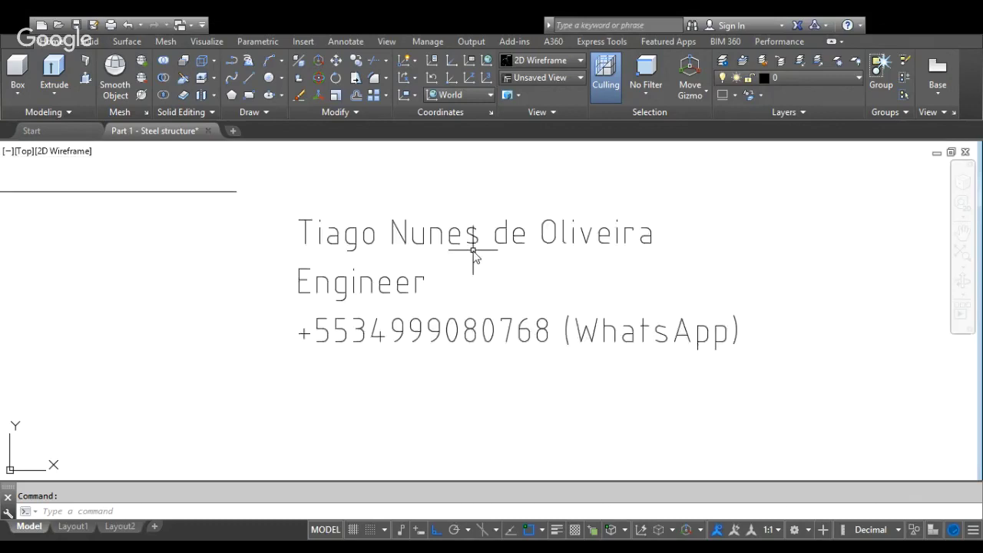
scroll(586, 234, down, 2)
scroll(454, 219, up, 6)
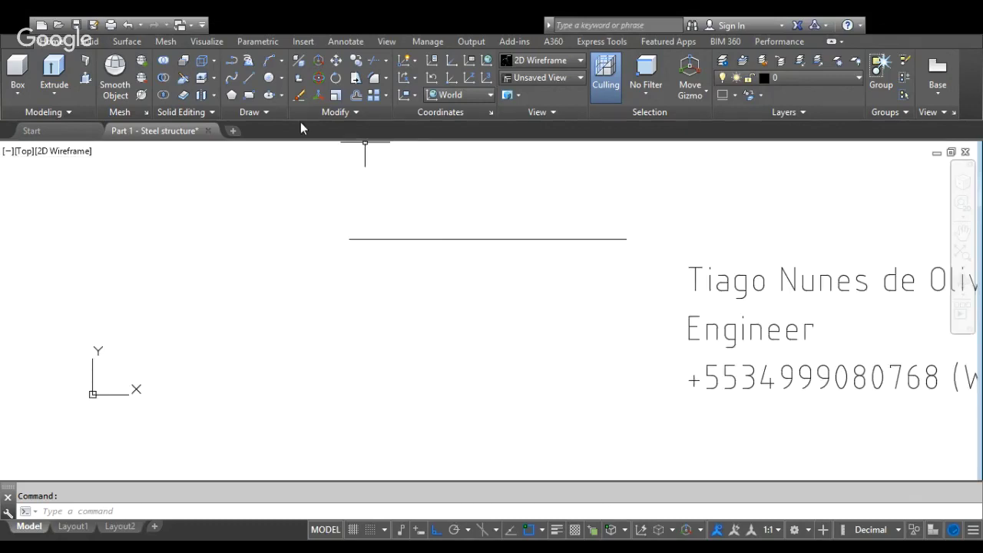
Draw a 378.5 by 20.4 flange outline below the guide line, closing its left edge.
click(247, 77)
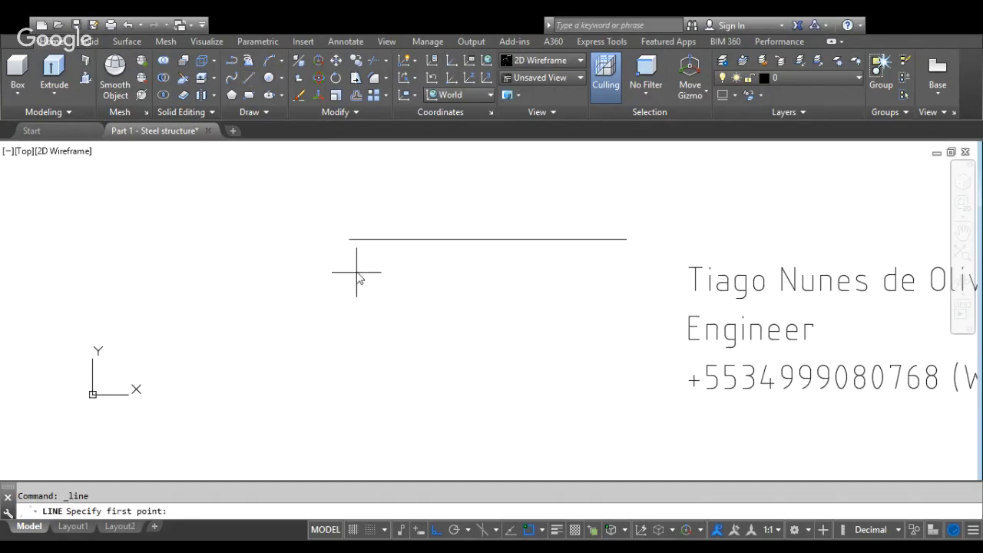
click(356, 267)
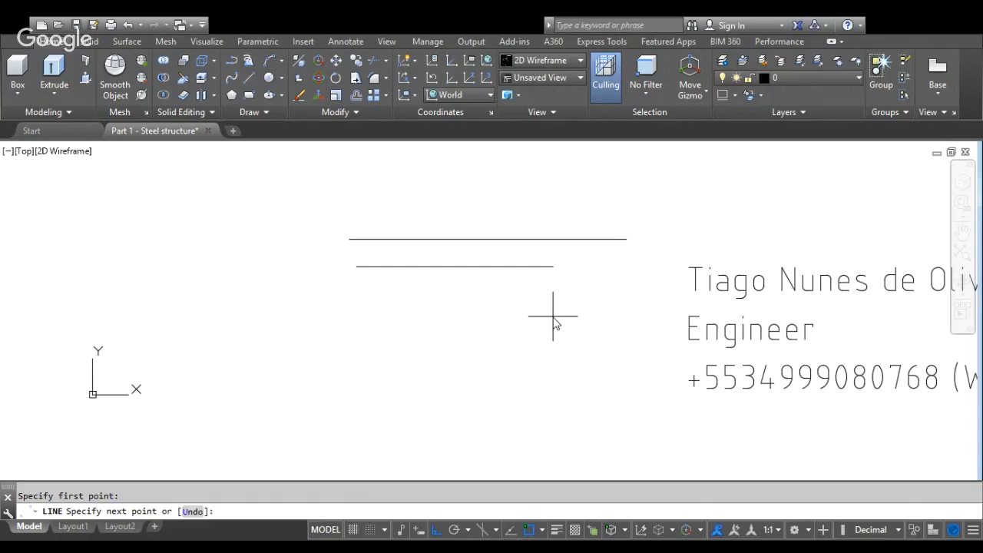
text(378.5)
key(Return)
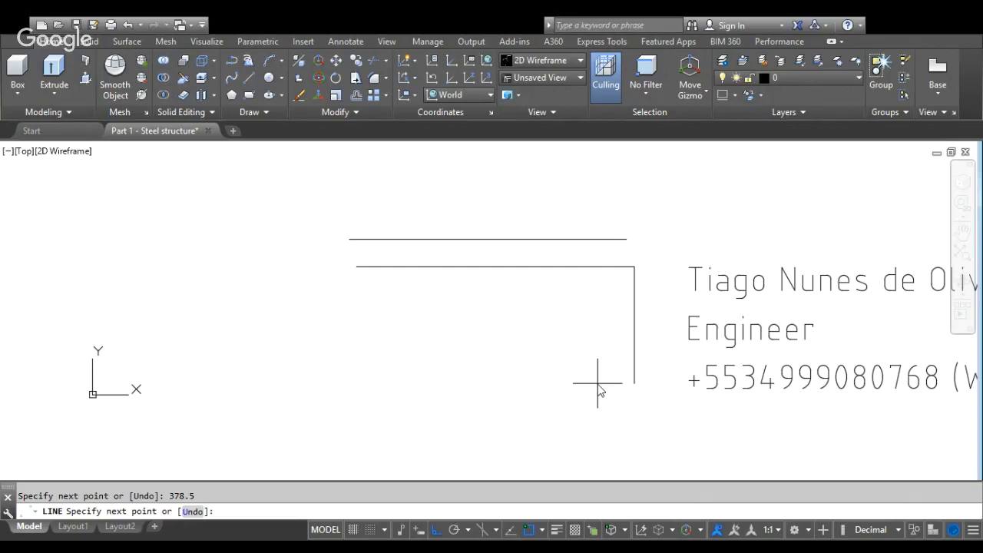
text(20.4)
key(Return)
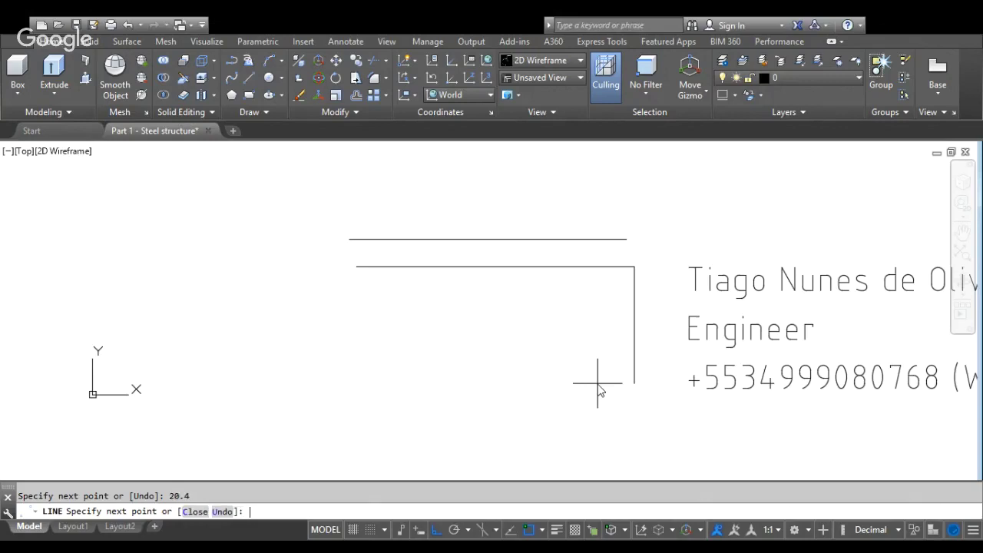
click(226, 309)
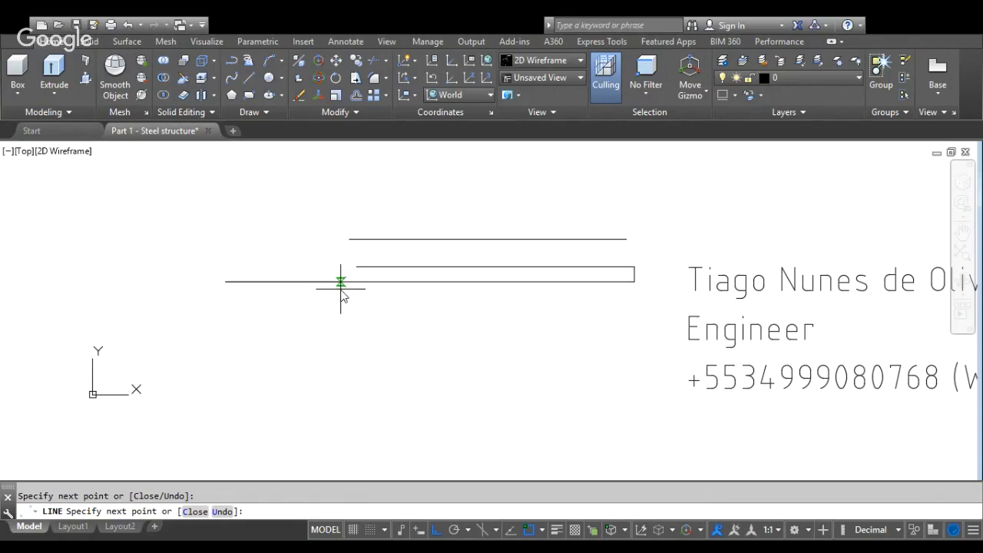
key(Return)
key(Return)
click(356, 267)
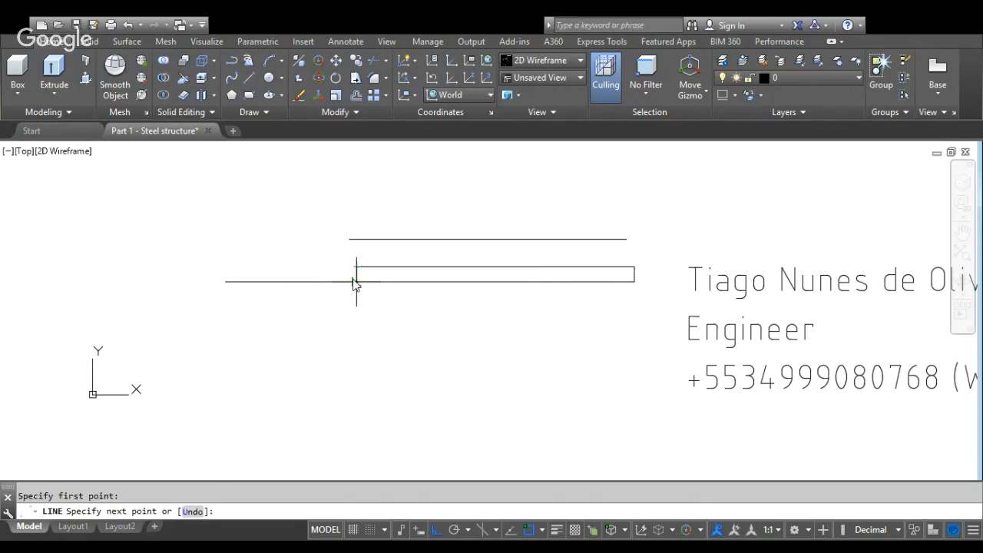
click(353, 282)
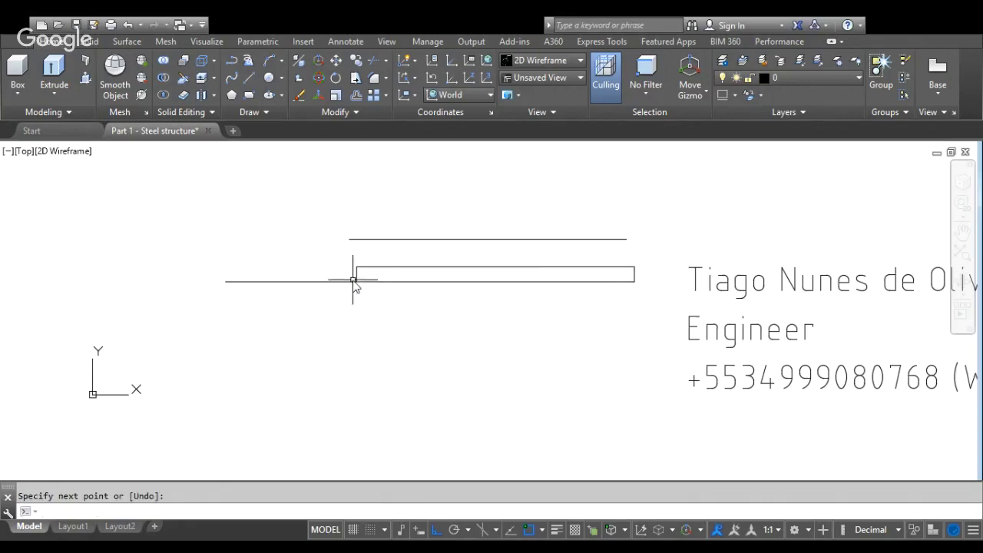
Draw a 361.4-long vertical web line down from the flange's top-edge midpoint.
click(248, 77)
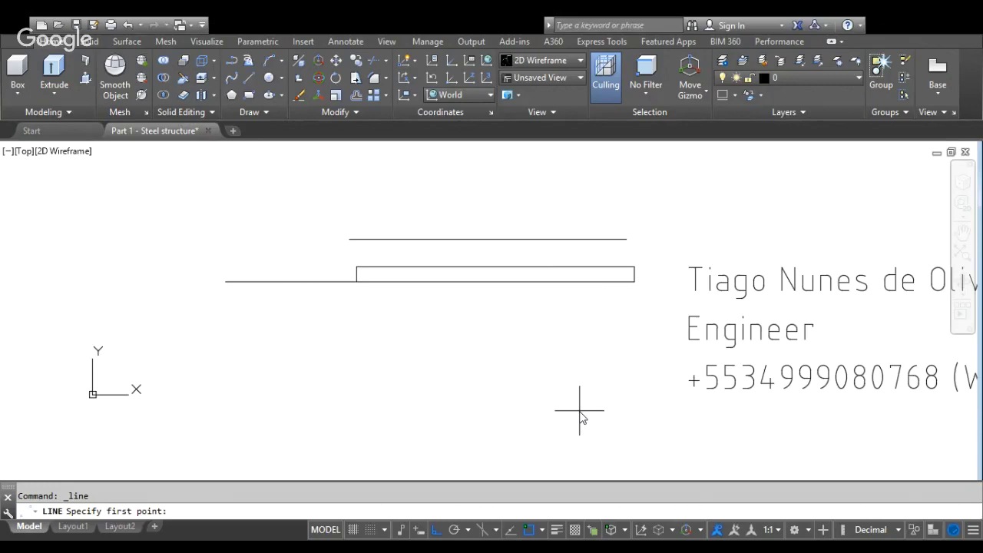
click(496, 269)
scroll(497, 333, down, 4)
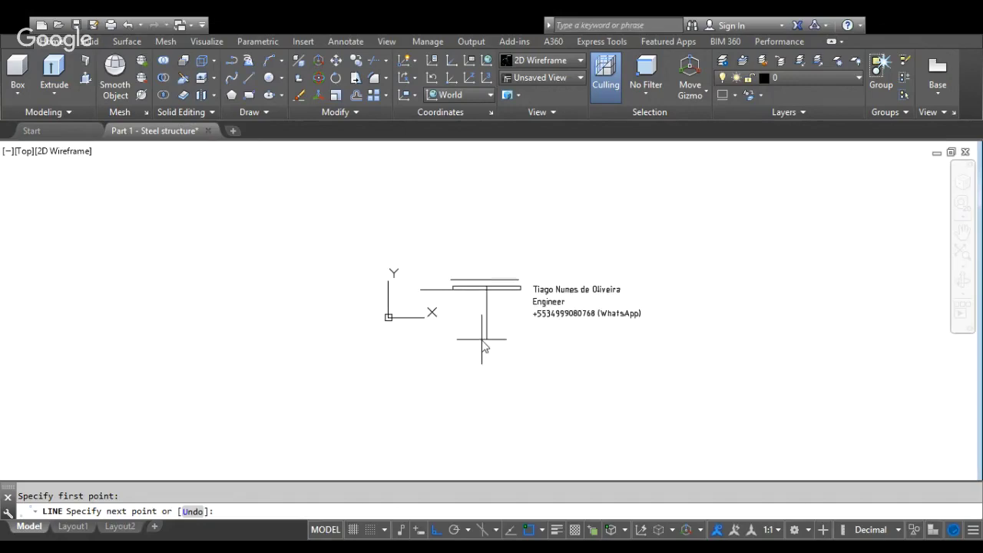
scroll(483, 346, up, 4)
text(36)
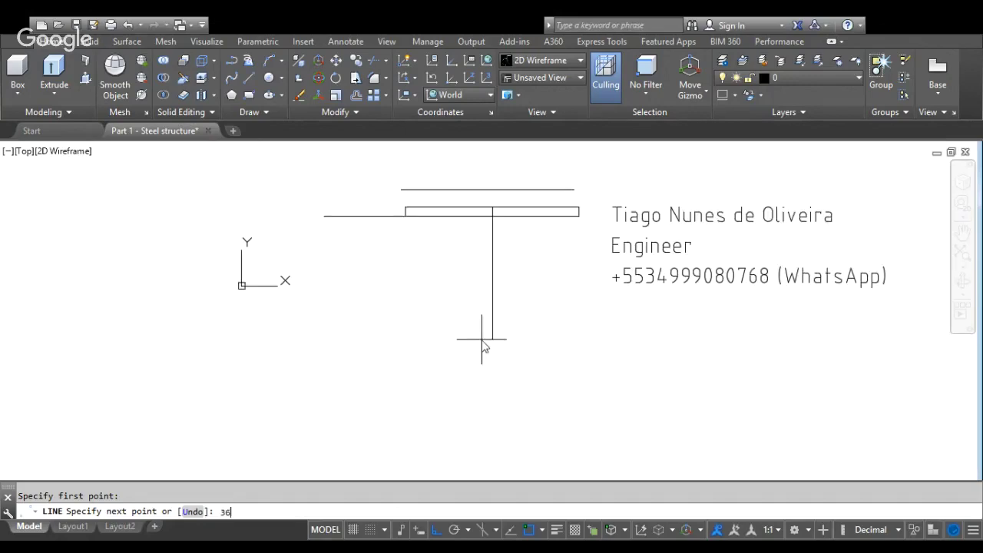
text(1.4)
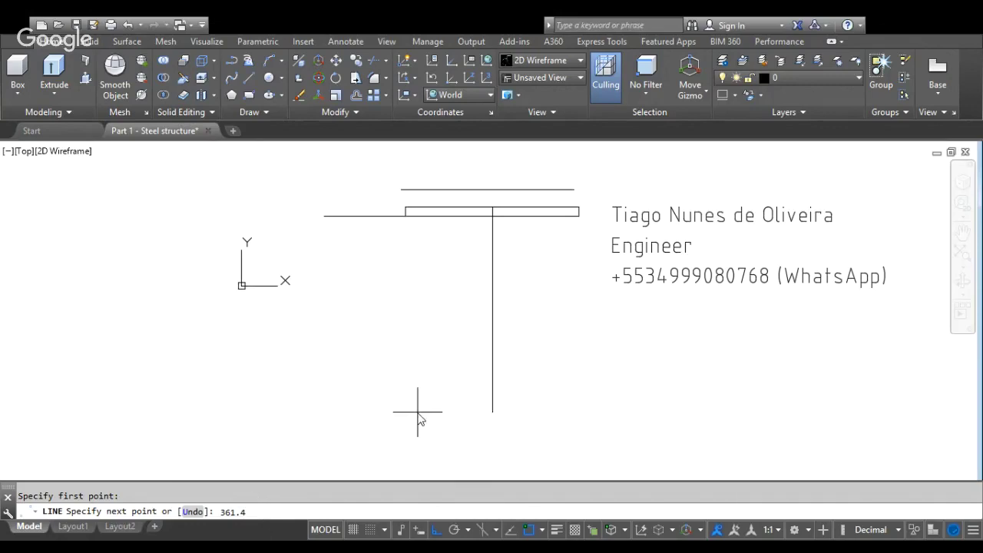
key(Return)
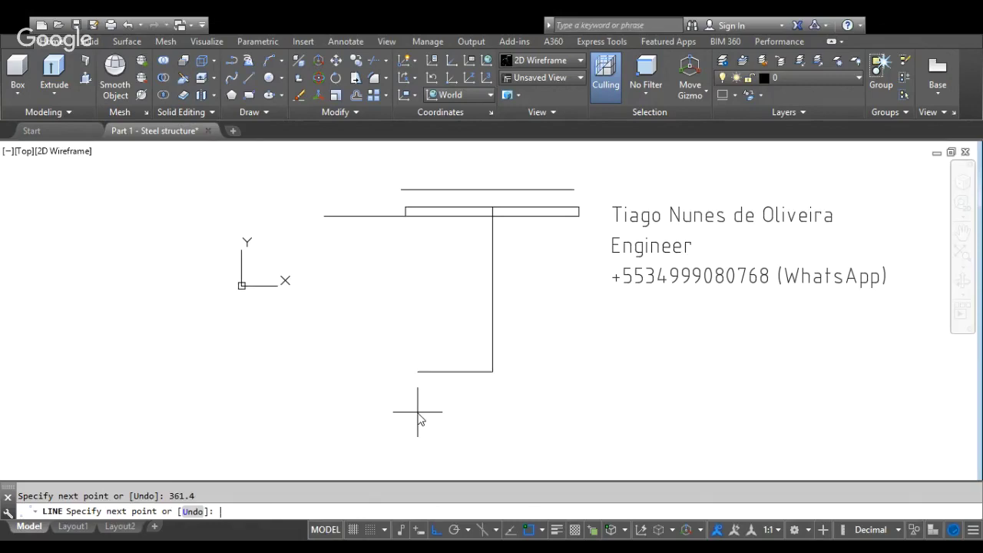
key(Return)
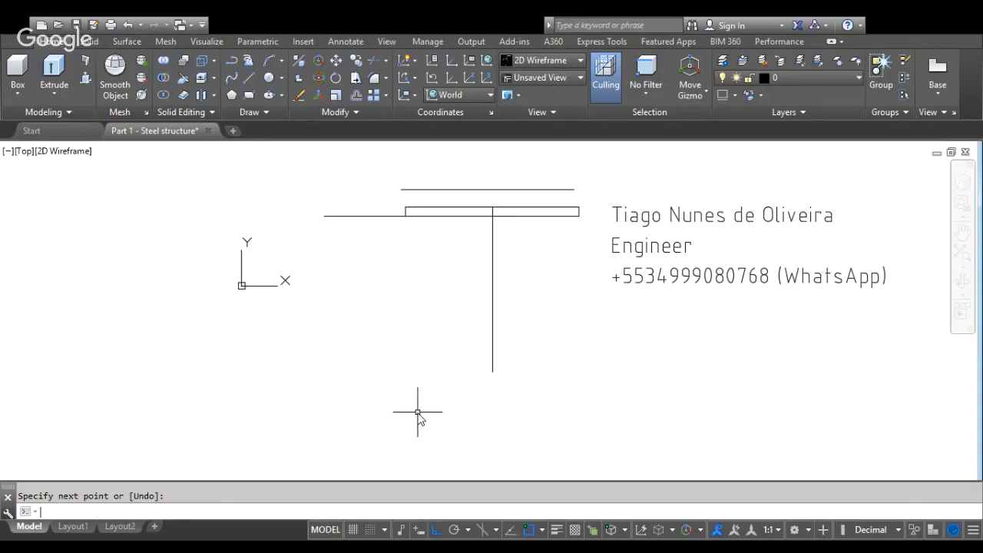
Copy the flange outline from the web's top to the web's bottom end.
text(copy)
key(Return)
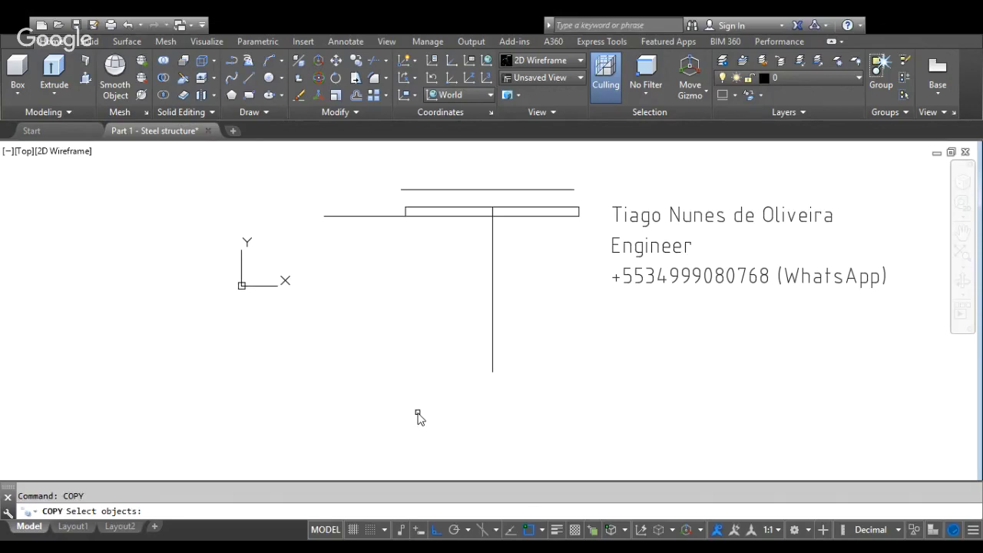
click(313, 201)
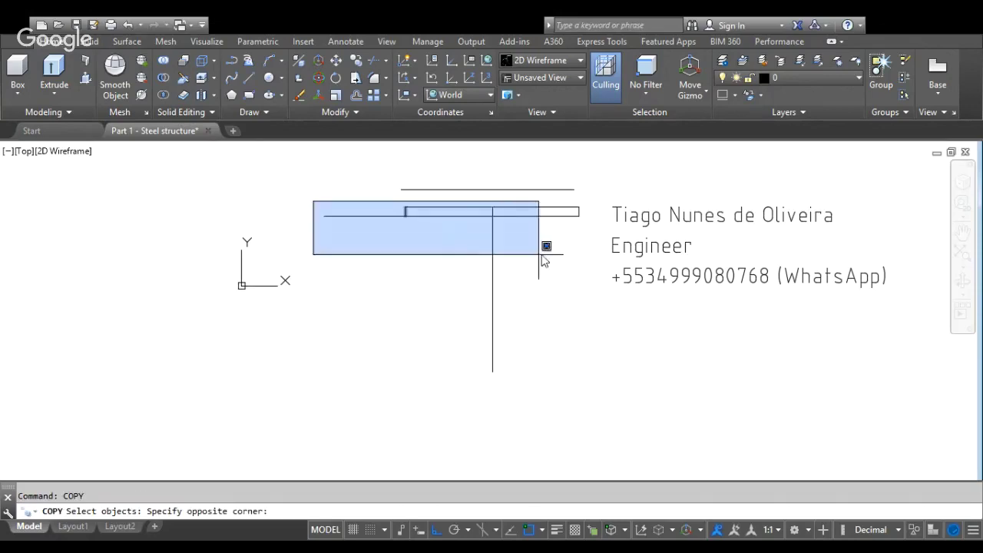
click(596, 260)
key(Return)
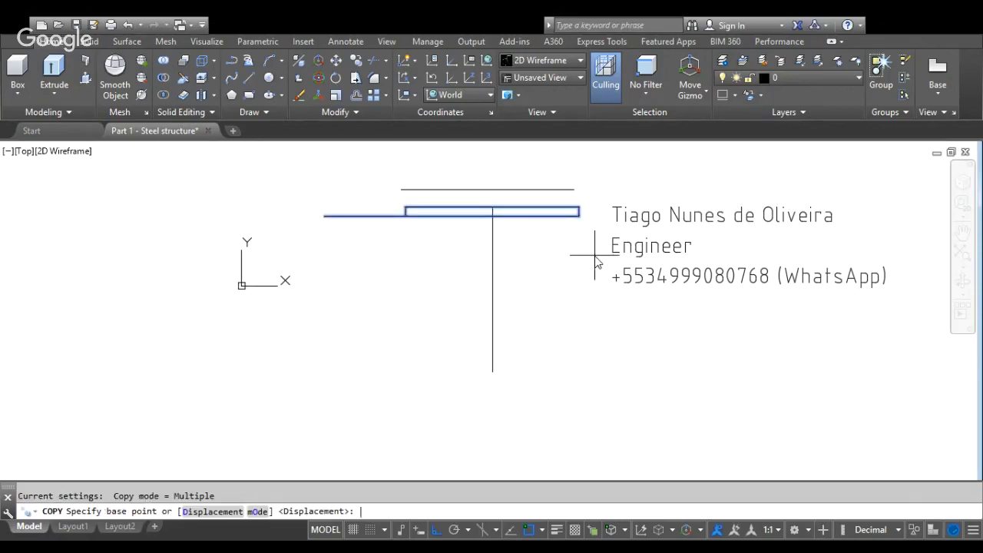
click(493, 216)
click(493, 373)
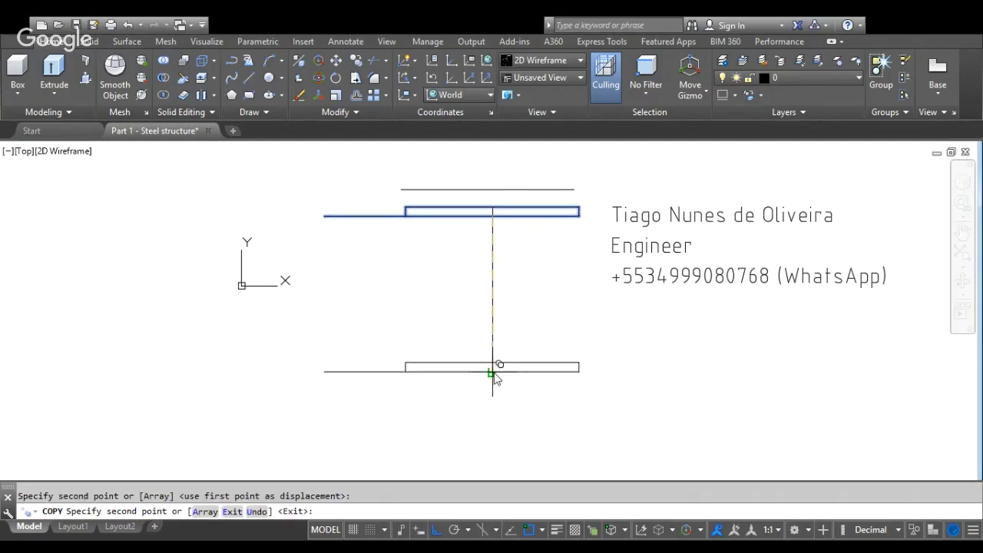
key(Return)
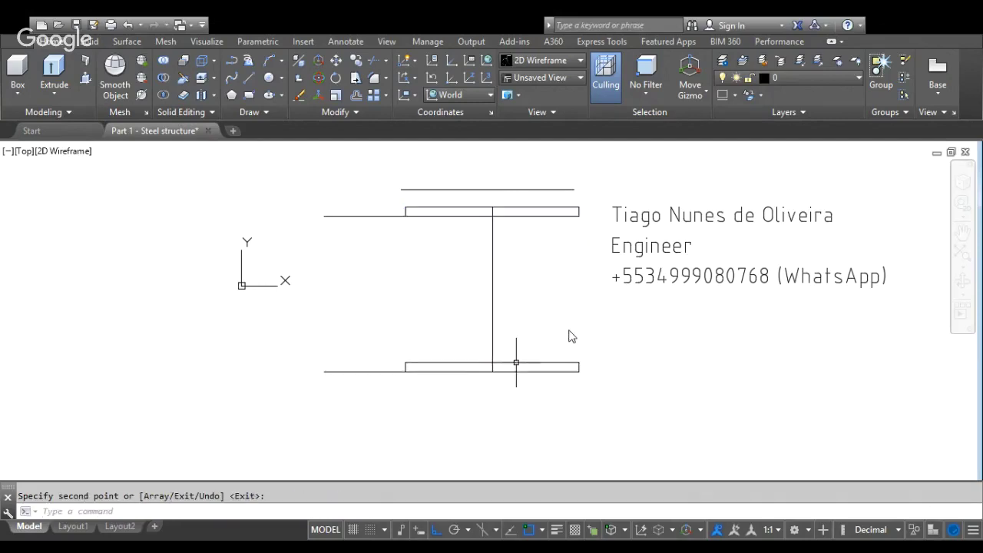
Delete the stray line above the top flange.
key(Escape)
click(523, 189)
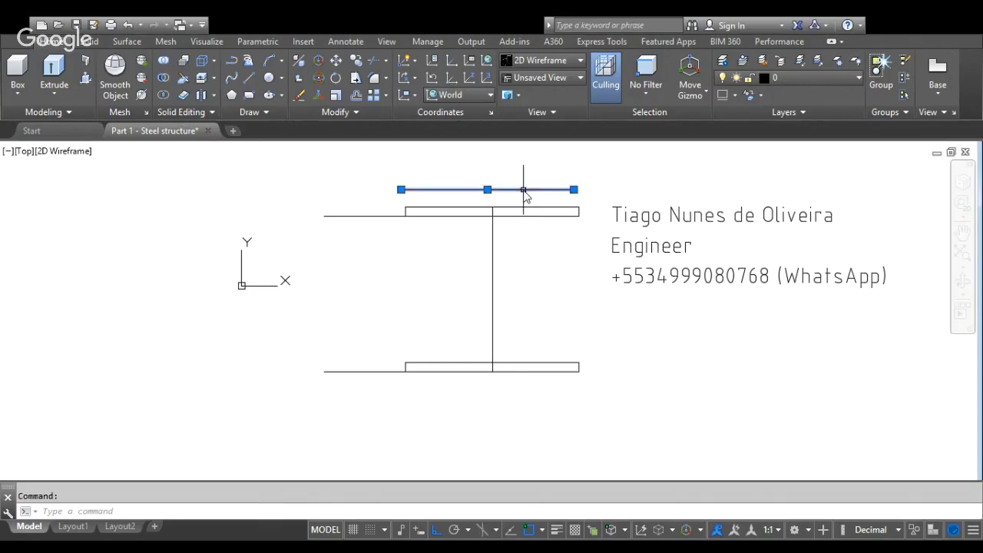
key(Delete)
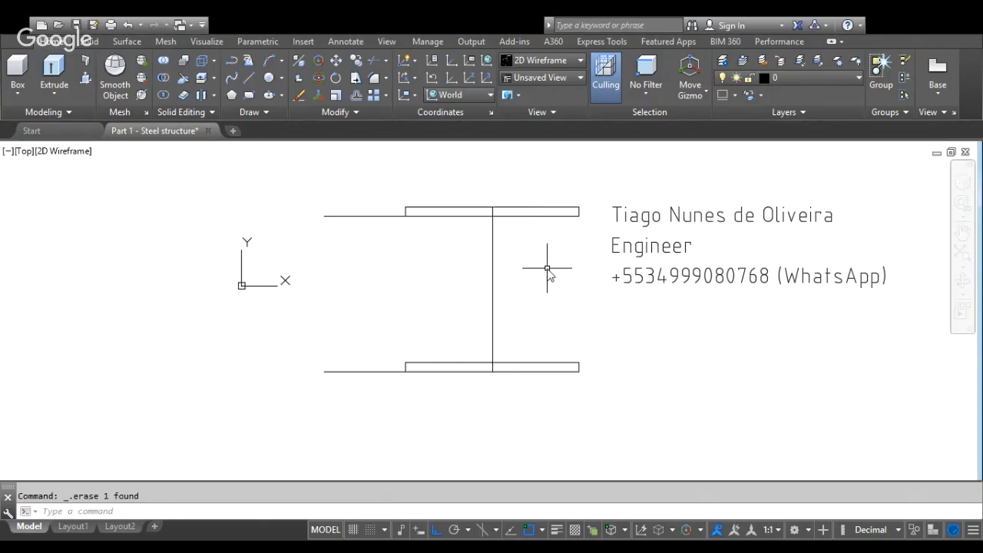
key(Escape)
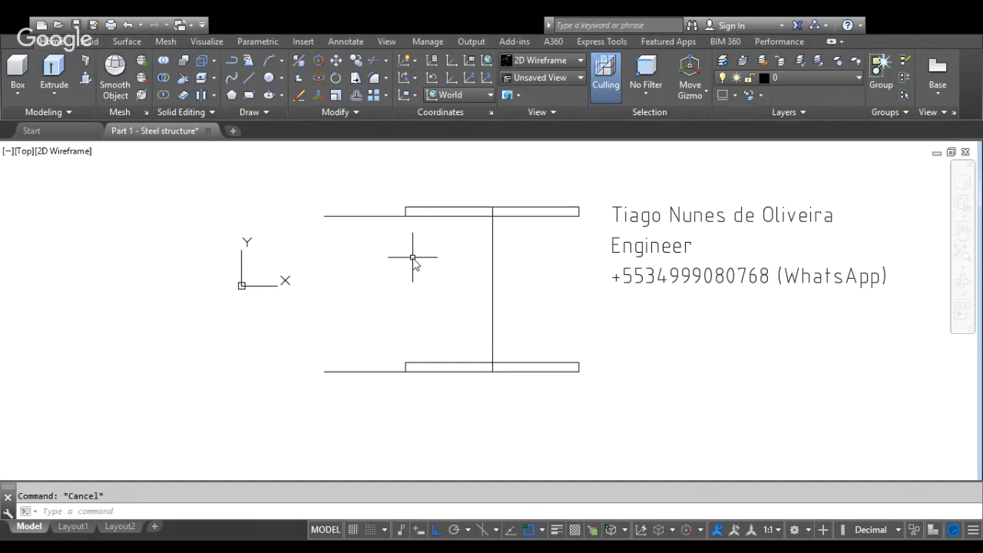
Offset the web line 10.15 to each side to give the web its thickness.
text(offset)
key(Return)
text(10.)
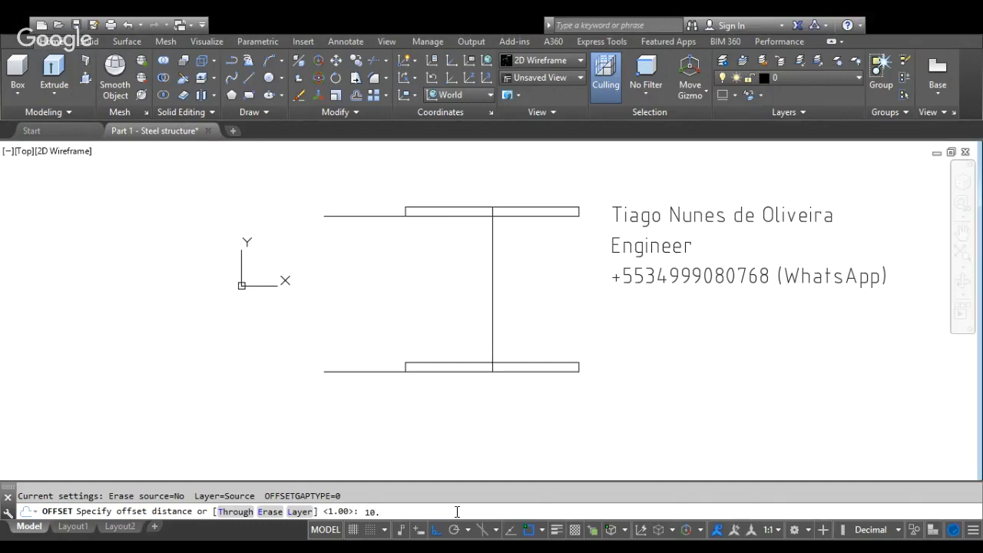
text(15)
key(Return)
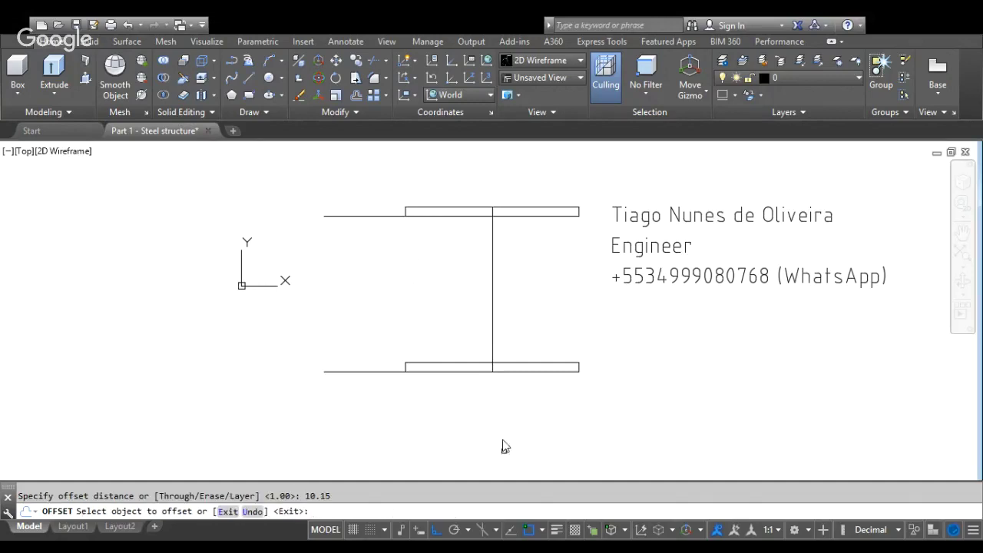
click(493, 253)
click(458, 257)
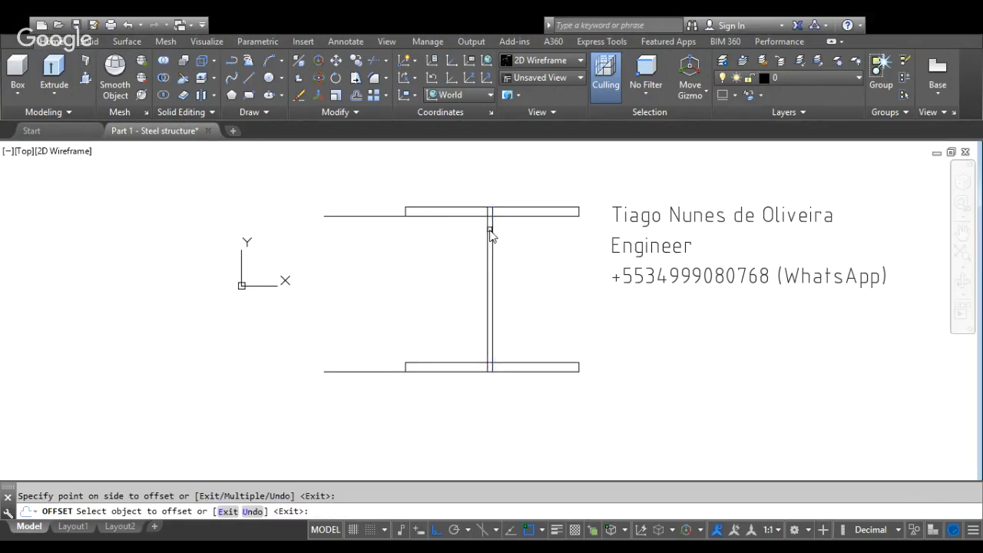
click(492, 235)
click(551, 252)
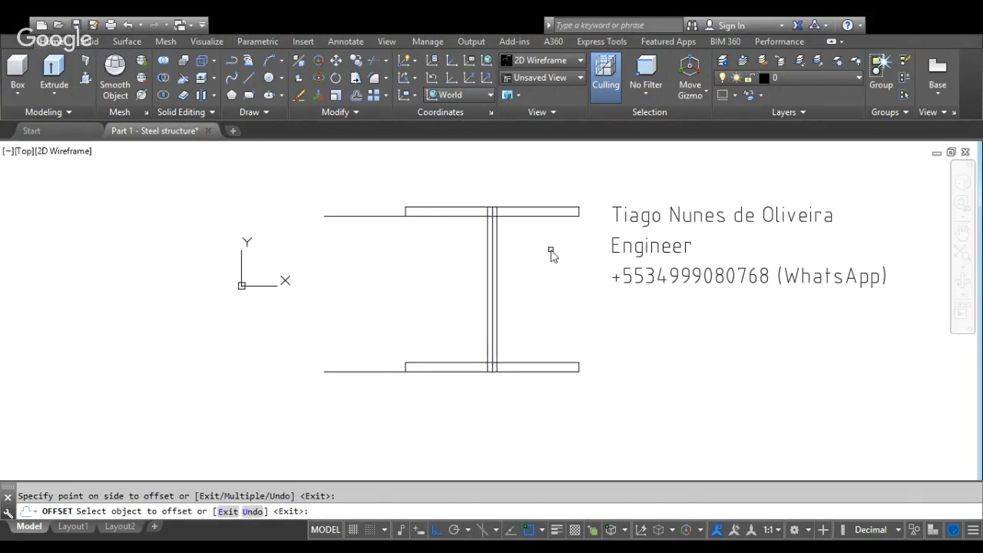
key(Return)
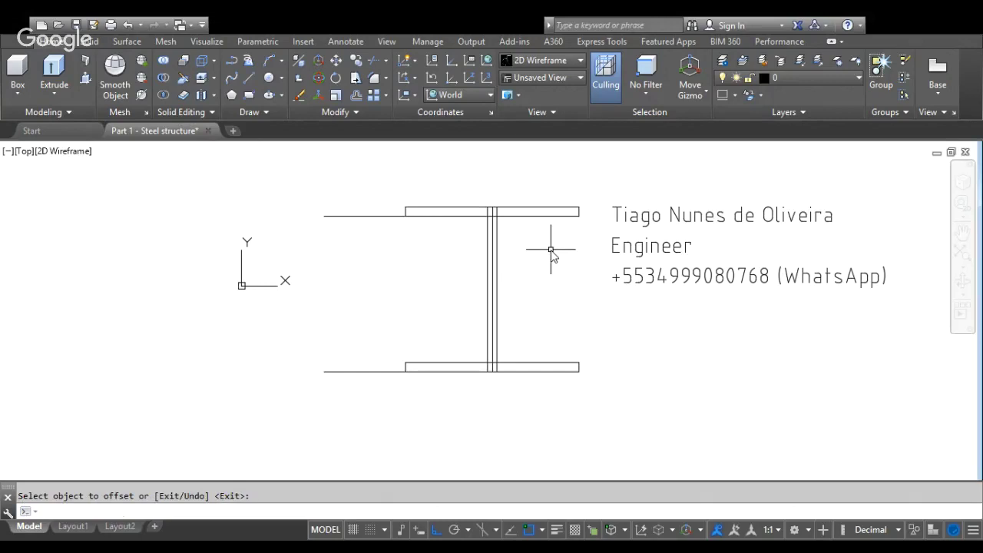
key(Escape)
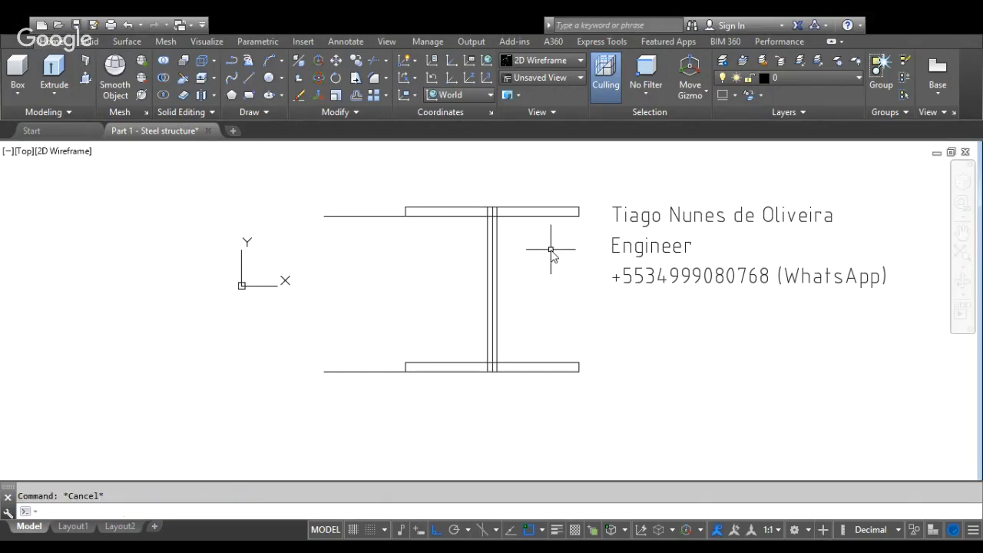
With TRIM, use the whole beam as cutting edges and cut away the lines left of the flanges.
text(trim)
key(Return)
click(279, 170)
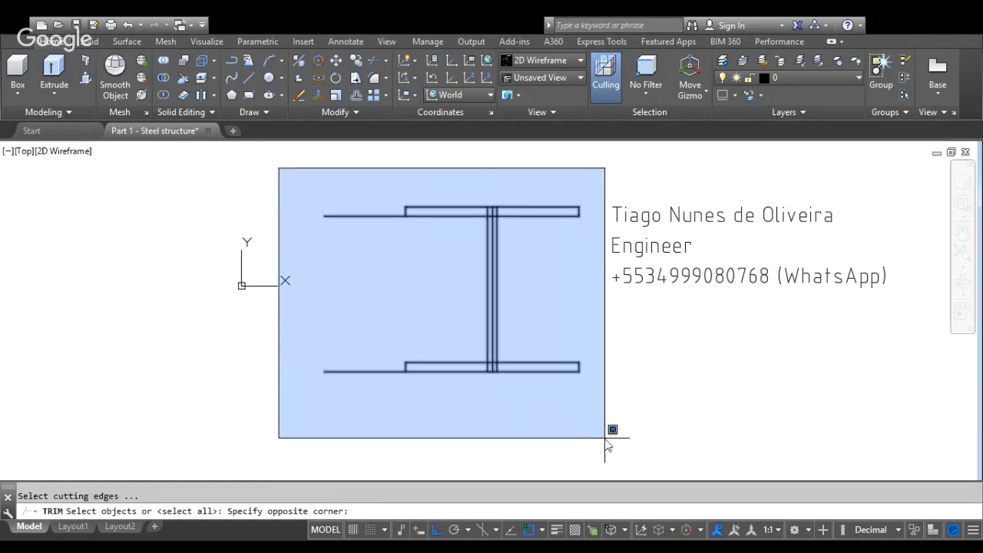
click(603, 437)
key(Return)
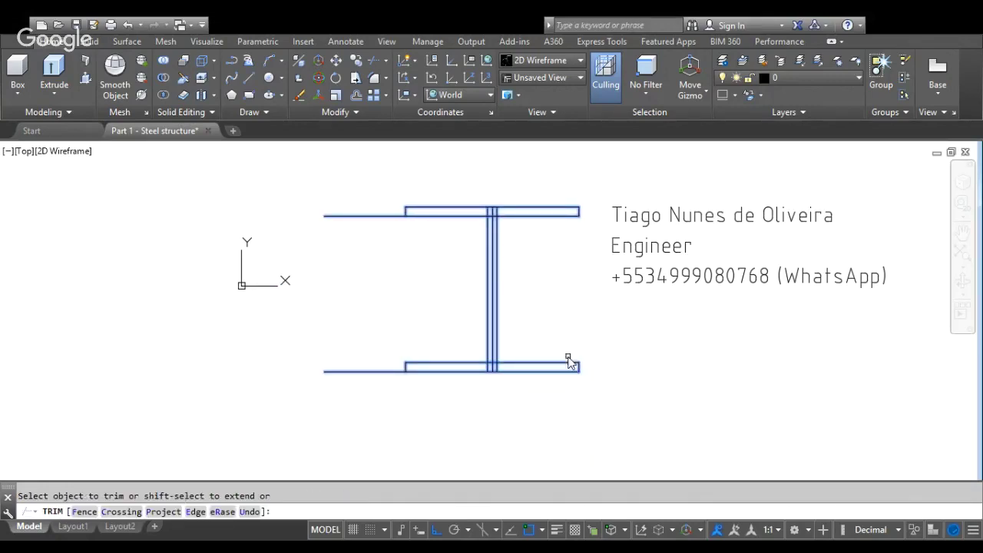
scroll(488, 222, up, 2)
scroll(489, 222, up, 2)
scroll(407, 213, down, 4)
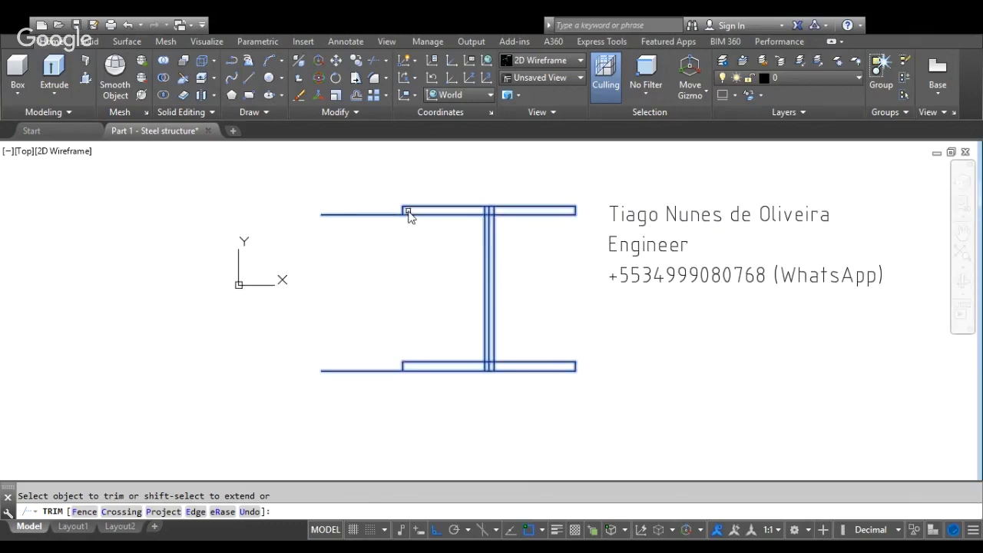
click(352, 186)
click(382, 431)
Trim the web lines inside both flanges and the flange edge between the web lines.
scroll(507, 205, up, 6)
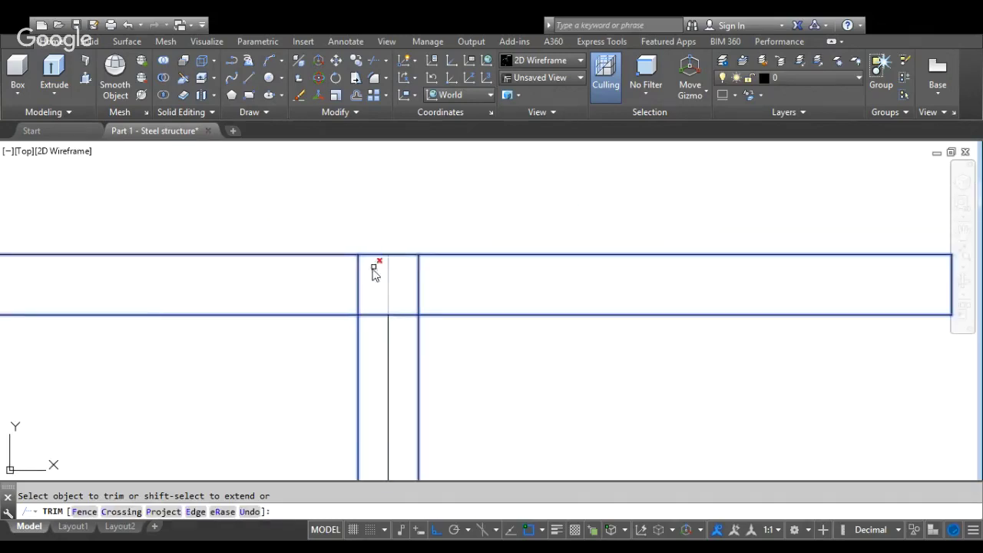
click(338, 281)
click(448, 300)
click(371, 307)
click(422, 364)
scroll(405, 250, down, 6)
scroll(378, 397, down, 6)
scroll(374, 428, up, 10)
click(395, 305)
click(510, 334)
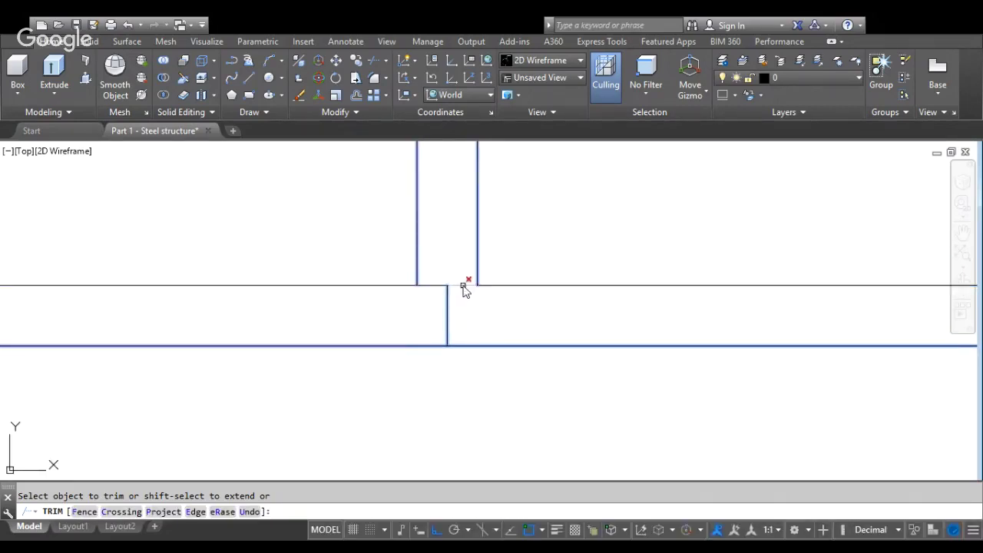
click(431, 264)
click(477, 309)
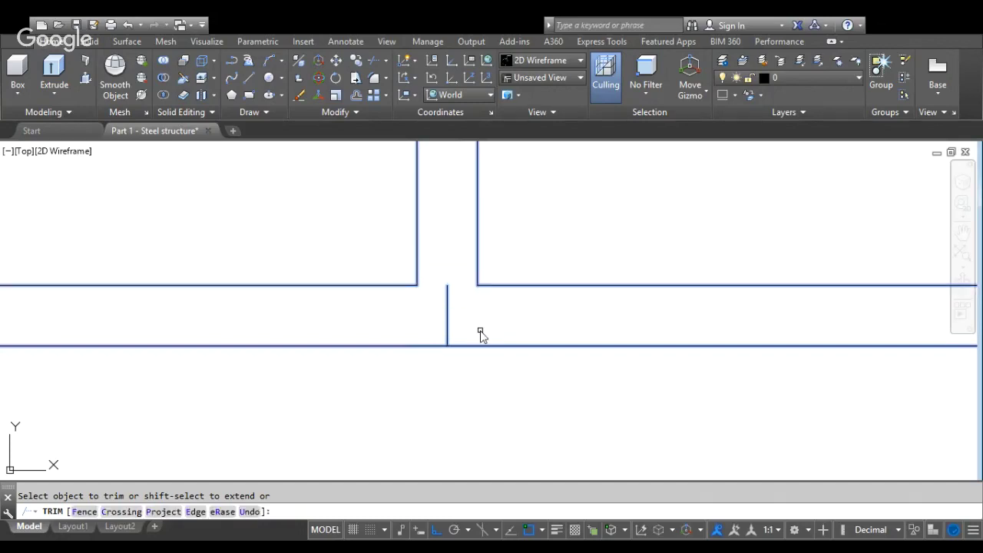
key(Return)
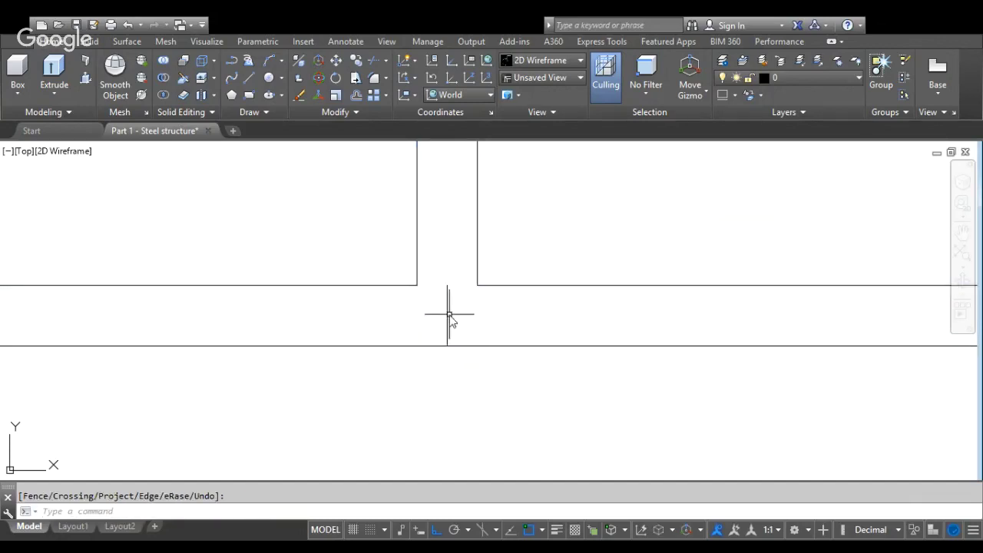
Erase the leftover central web segment at the web's bottom.
click(447, 315)
scroll(484, 400, down, 5)
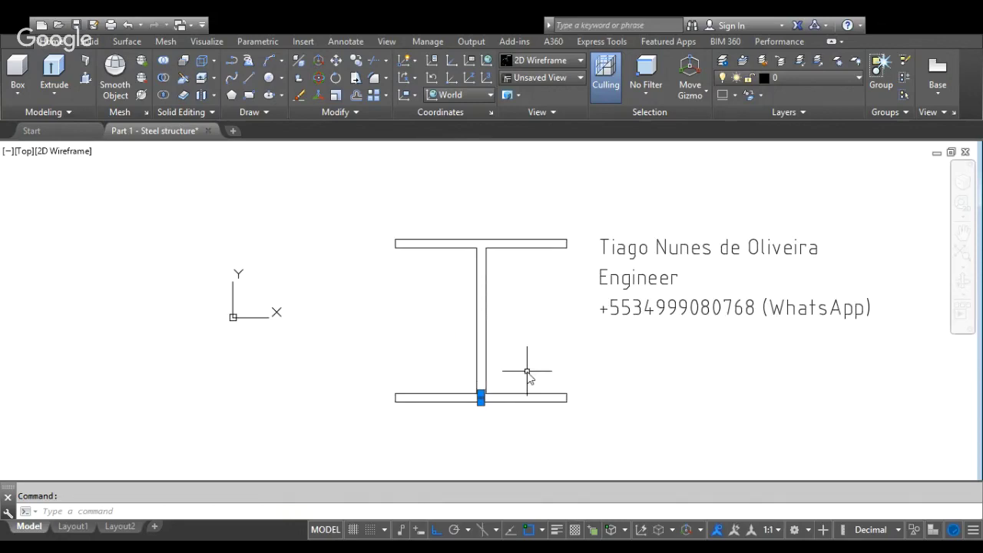
key(Delete)
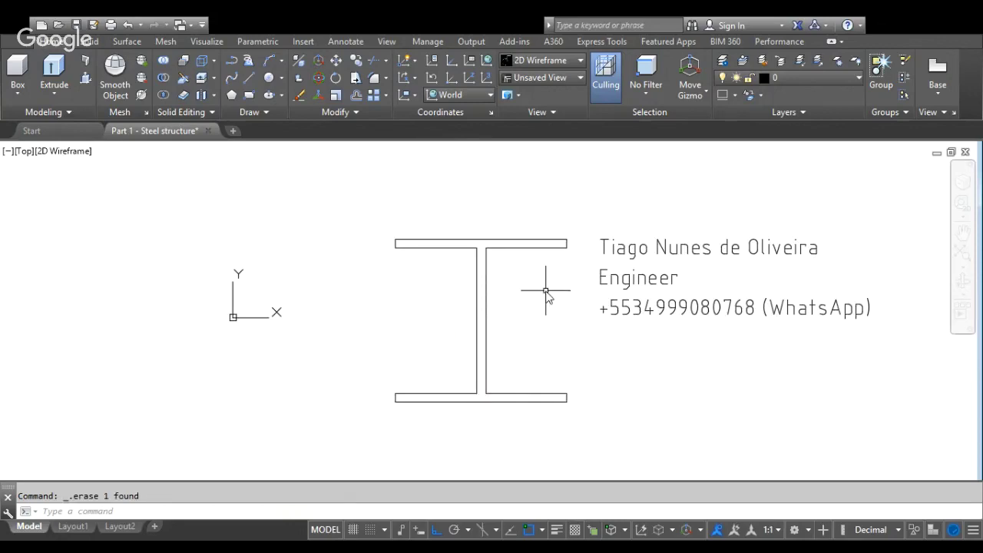
scroll(545, 289, down, 4)
scroll(560, 334, up, 4)
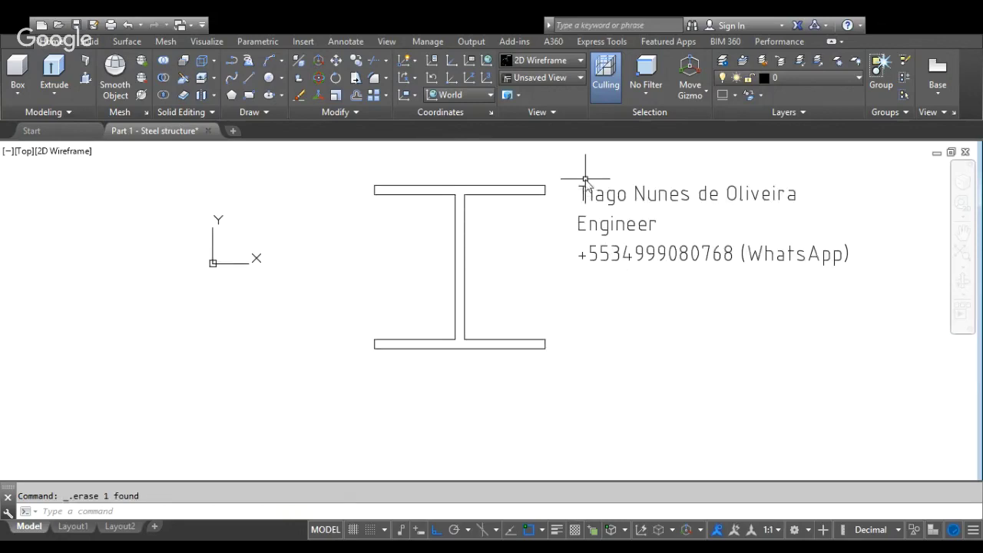
scroll(582, 172, up, 2)
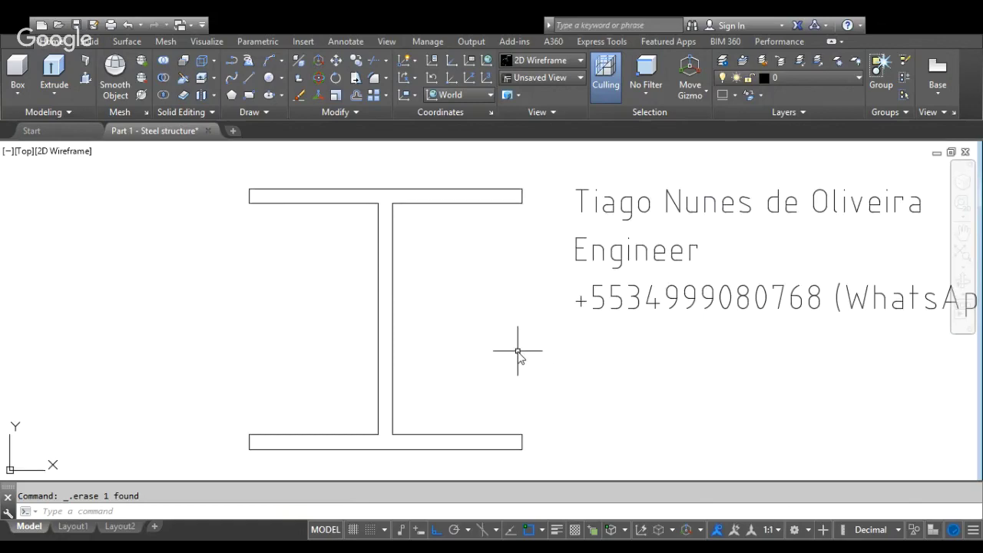
Join the outline pieces with JOIN into one polyline, then verify by deleting and undoing.
click(207, 165)
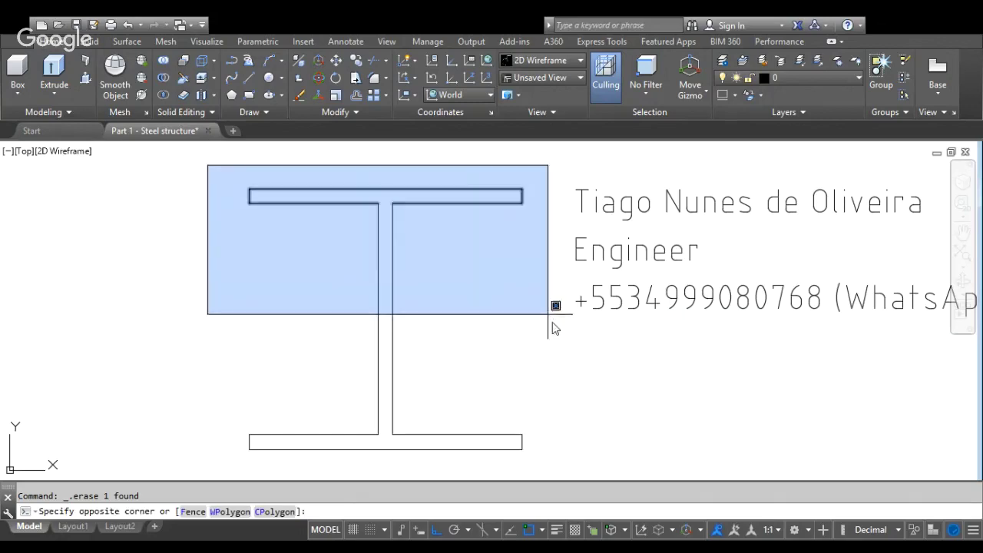
click(550, 467)
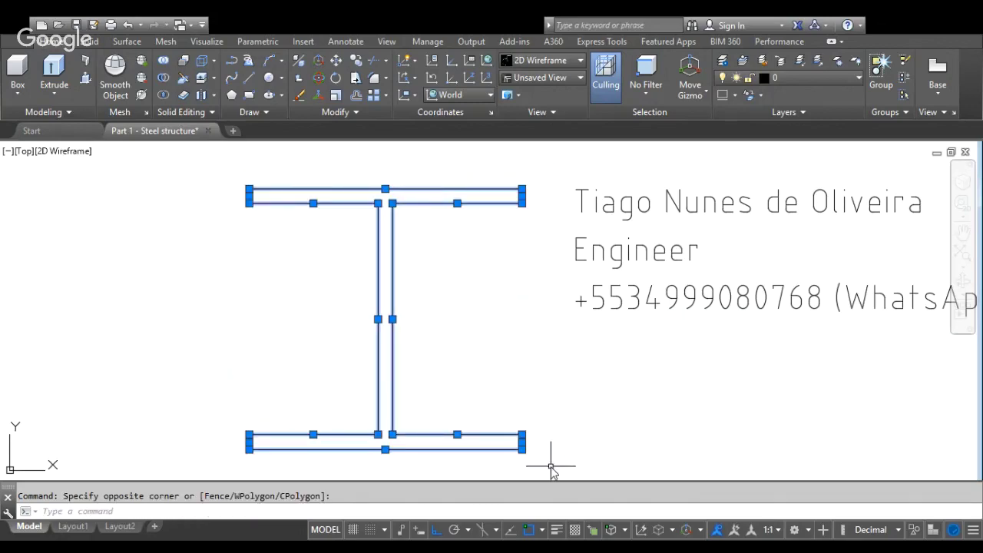
text(JOIN)
key(Return)
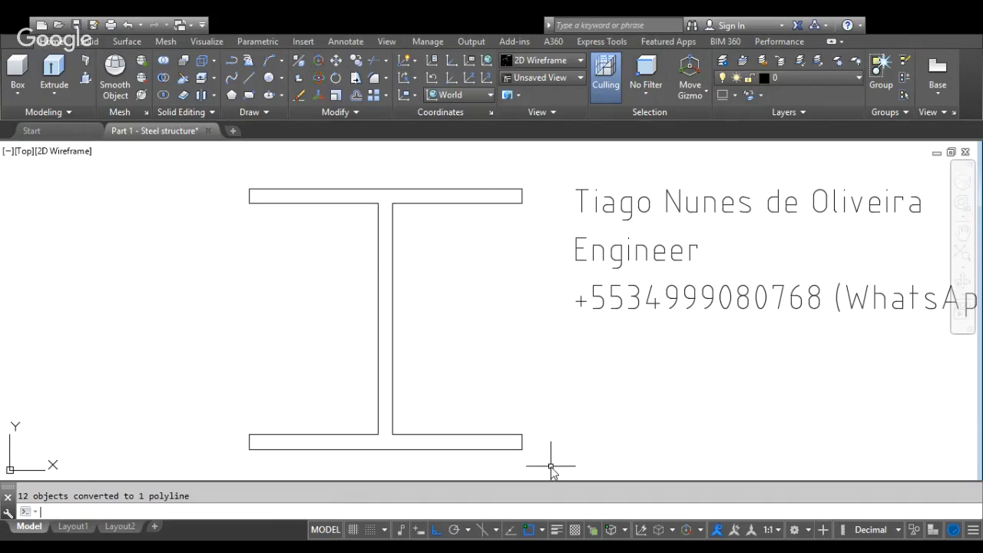
click(476, 204)
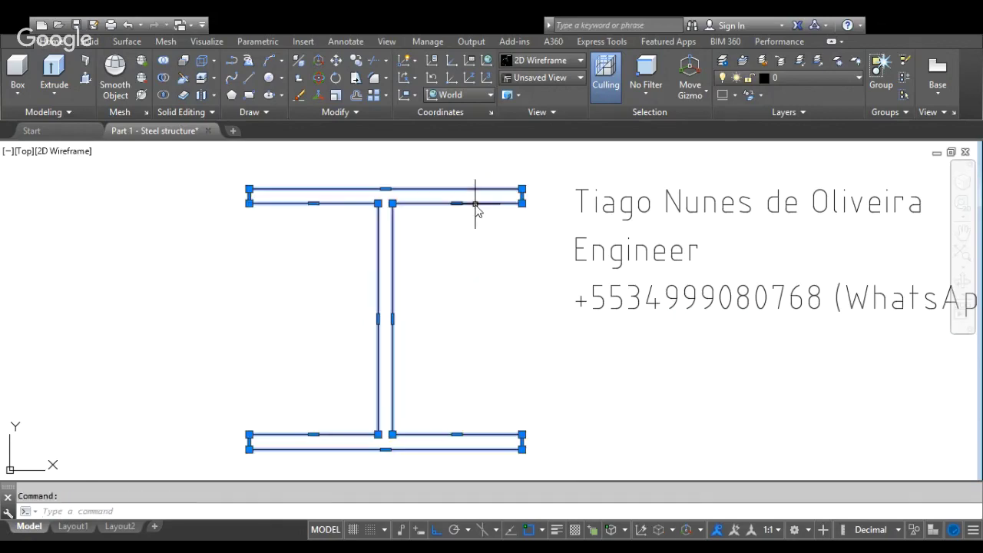
key(Delete)
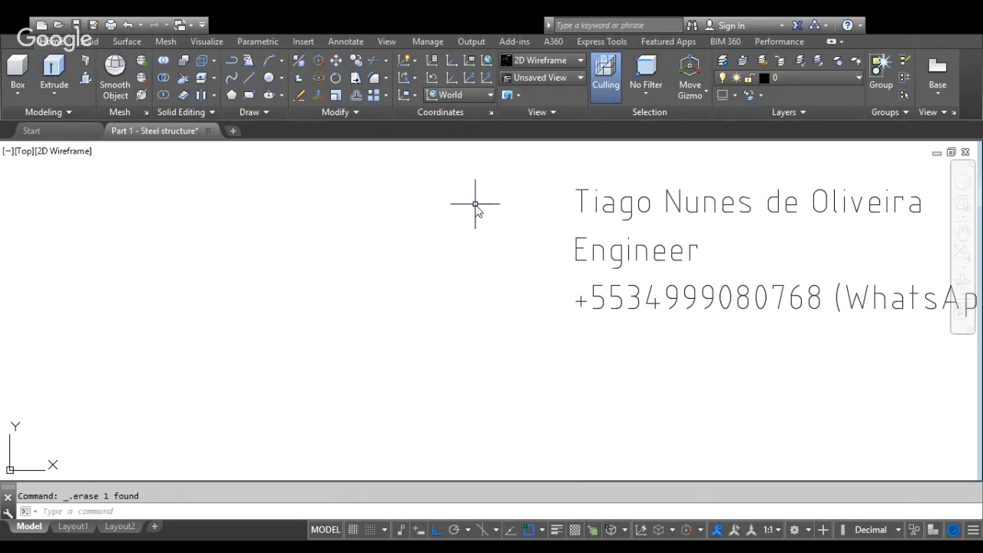
key(ctrl+z)
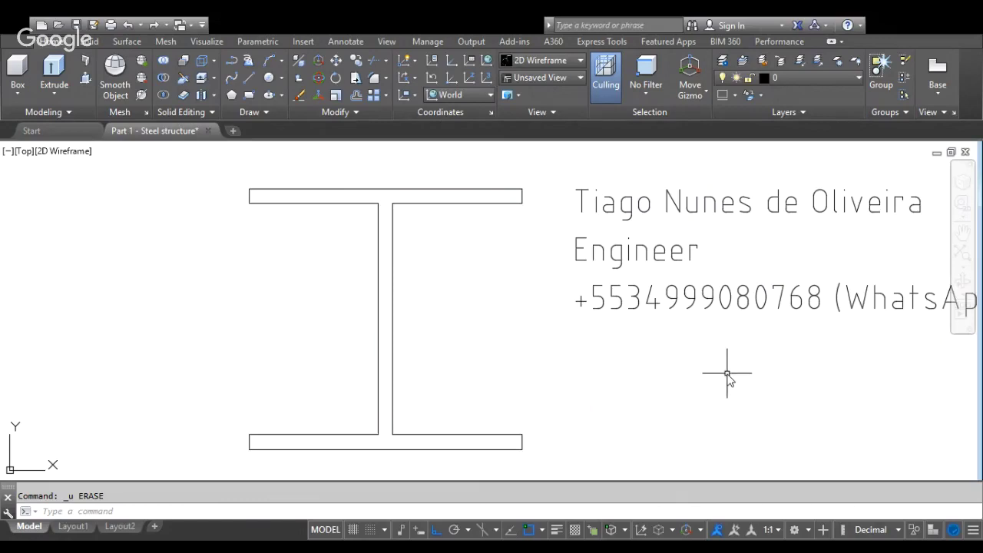
Orbit to a 3D view and extrude the I-beam profile 2000 units into a solid column.
click(960, 283)
mouse_move(384, 356)
mouse_down()
mouse_move(479, 318)
mouse_move(350, 278)
mouse_move(370, 288)
mouse_move(390, 359)
mouse_up()
key(Escape)
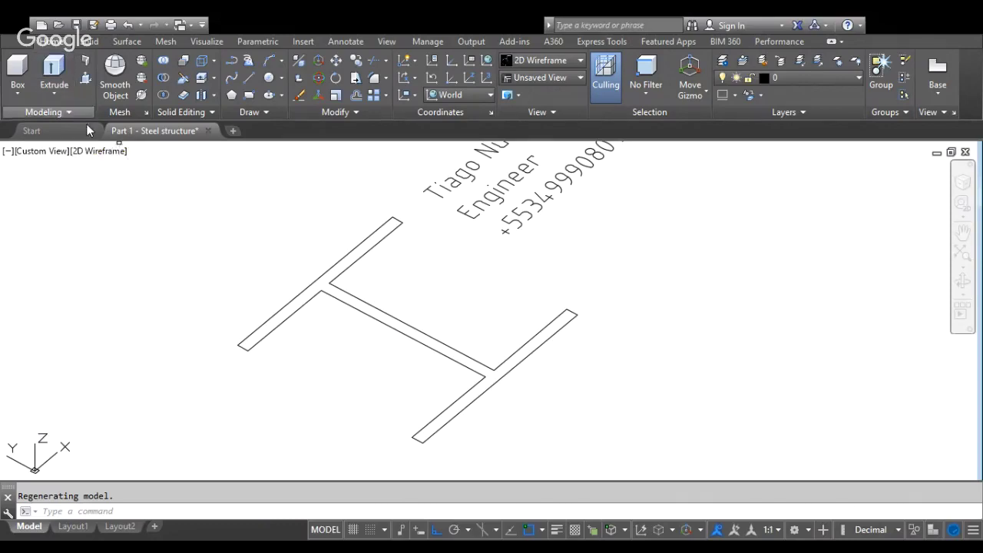
click(318, 286)
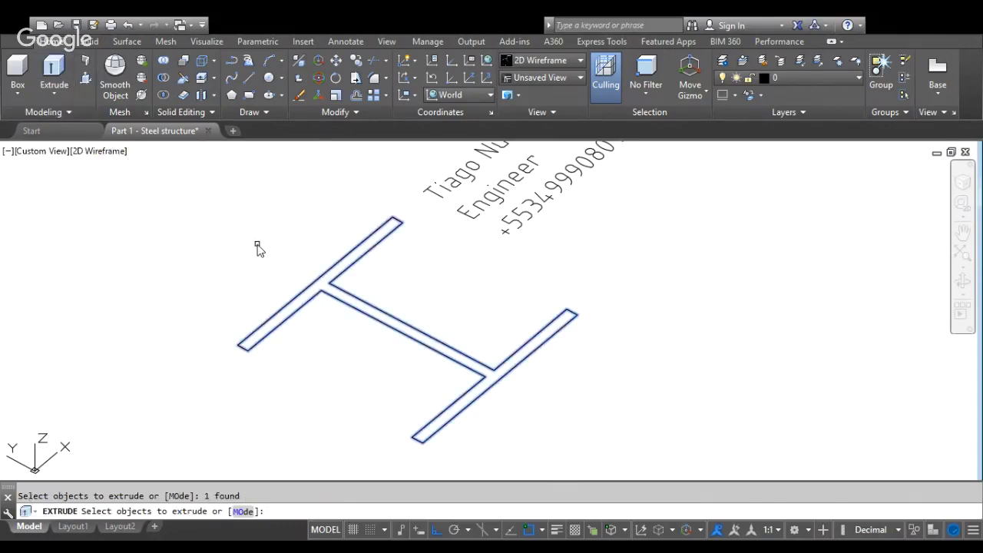
key(Return)
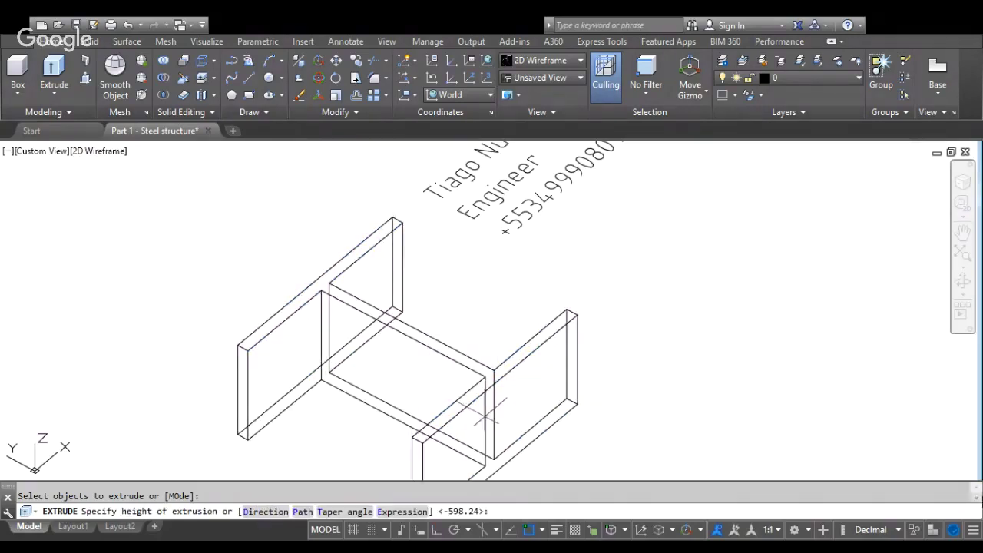
scroll(720, 352, down, 5)
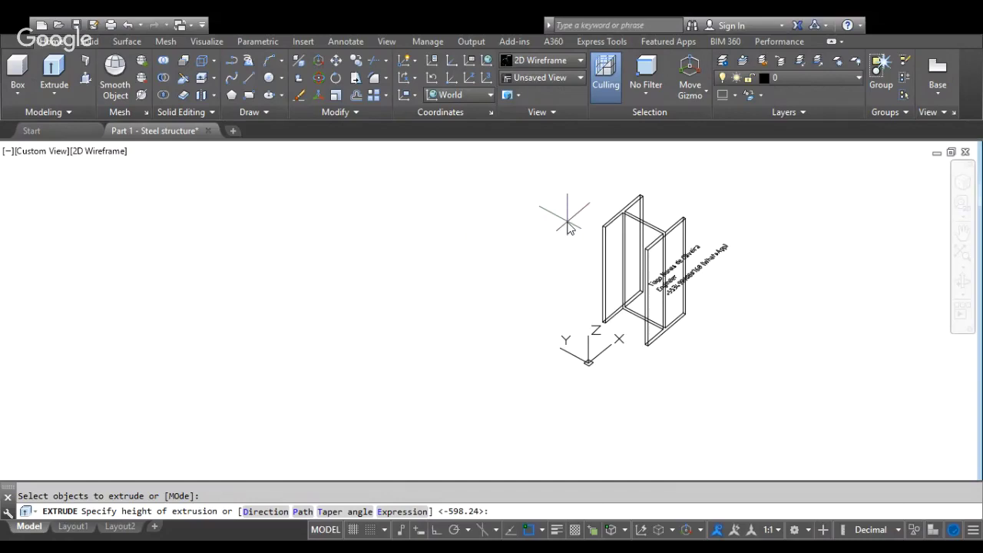
text(2000)
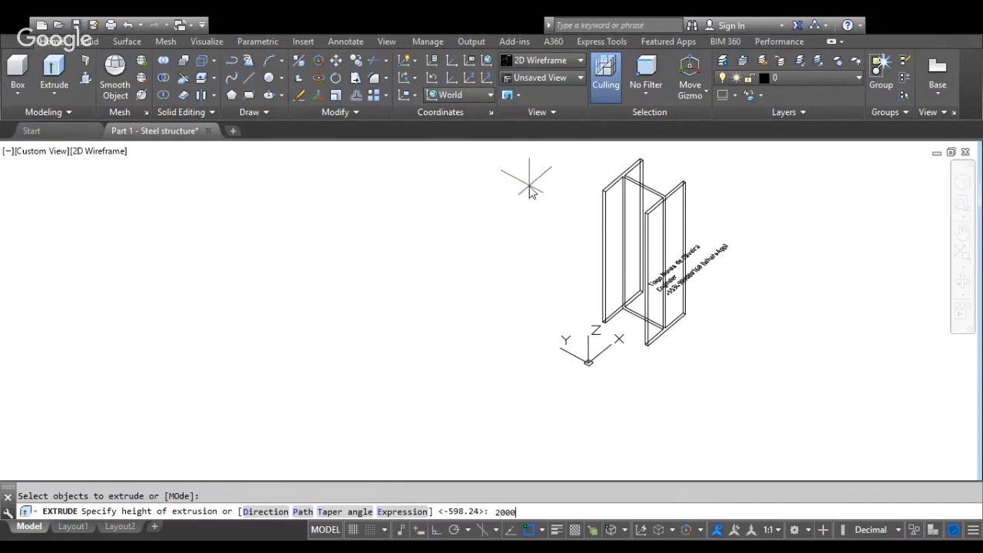
key(Return)
scroll(515, 198, down, 3)
scroll(567, 255, up, 3)
scroll(530, 265, down, 4)
scroll(536, 265, up, 3)
scroll(566, 193, up, 2)
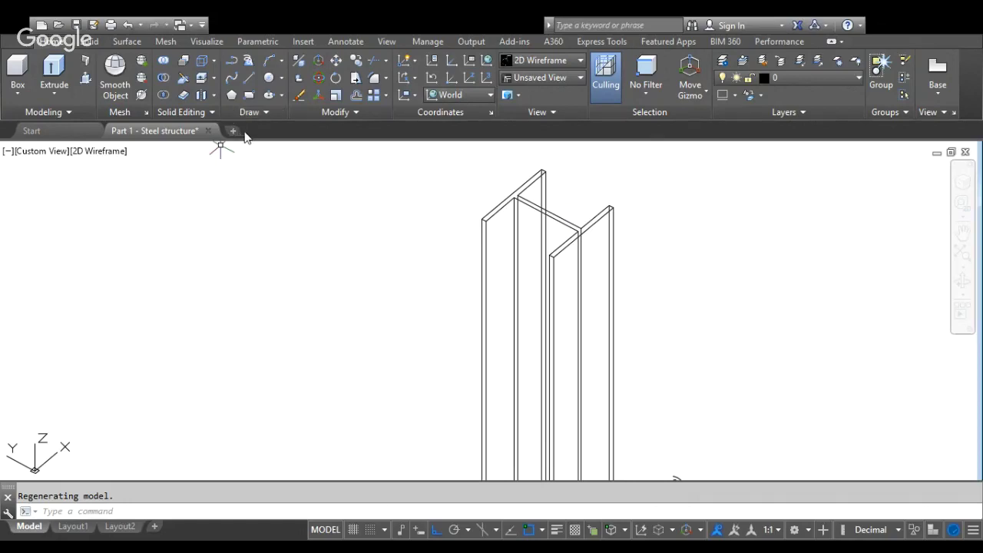
Draw a 38-diameter hole circle to the left of the column.
click(269, 77)
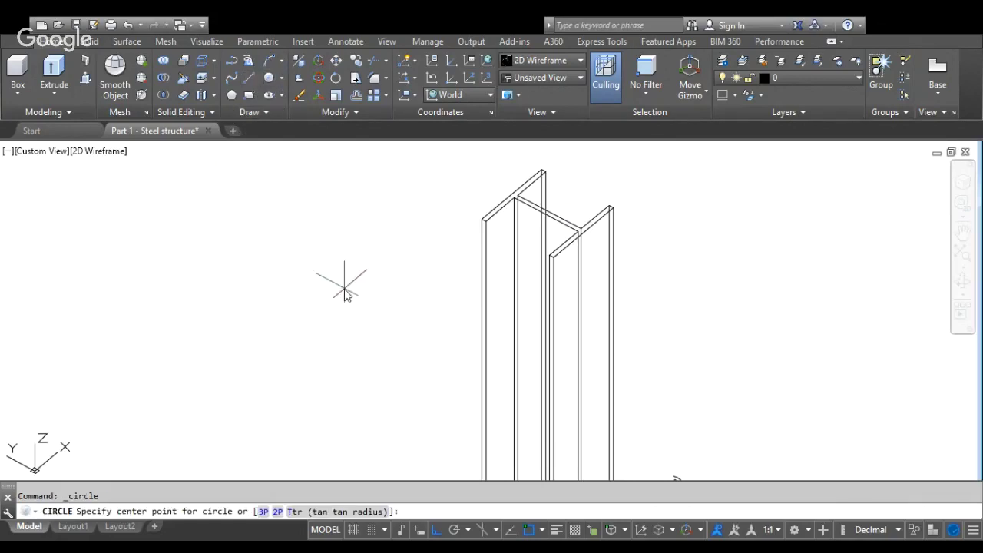
click(337, 278)
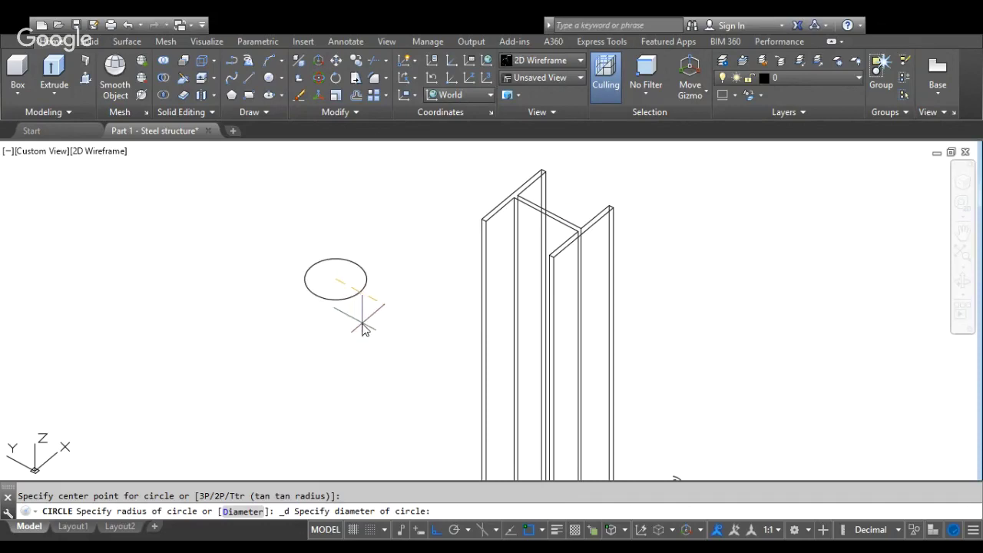
text(38)
key(Return)
key(Escape)
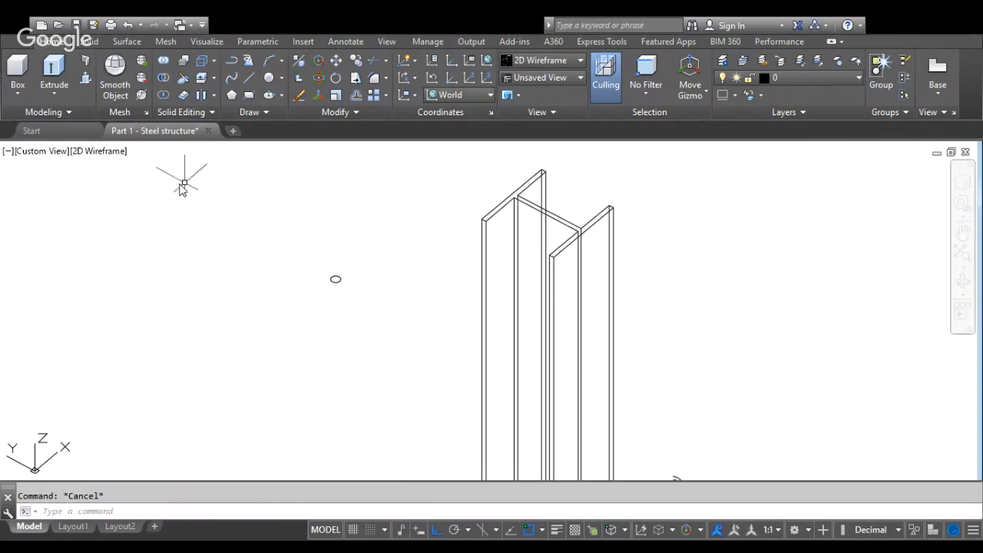
scroll(354, 323, up, 3)
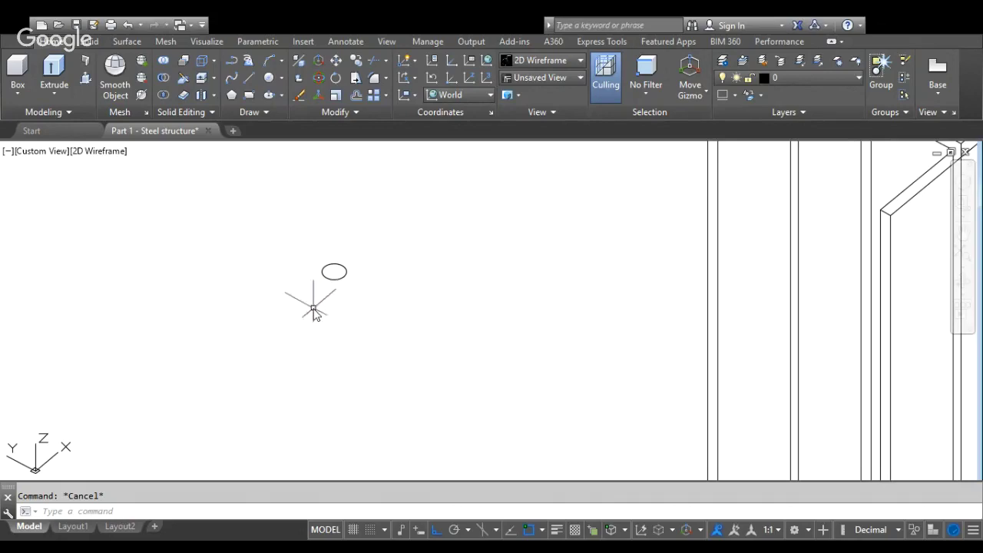
Start a flat ROTATE on the circle, then cancel it.
click(216, 513)
text(rotate)
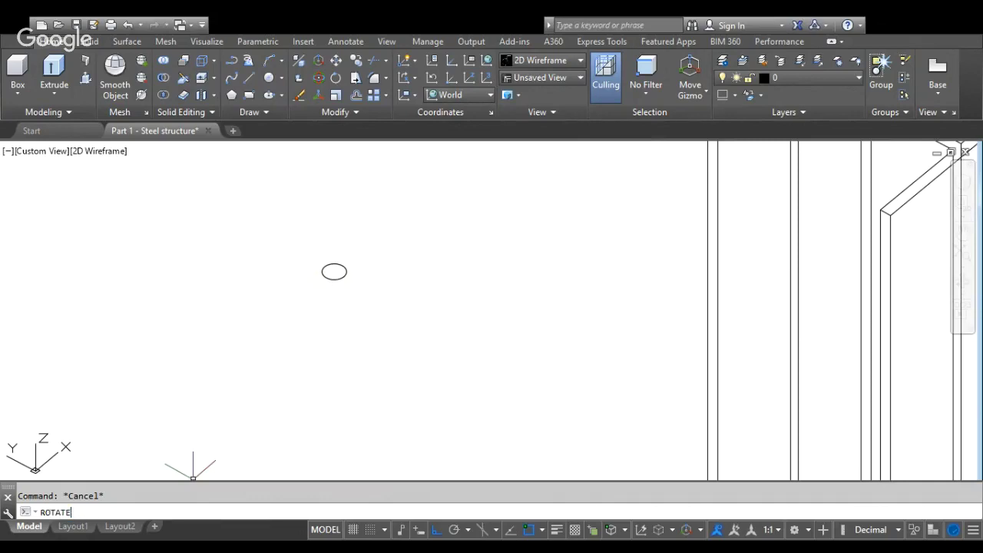
key(Return)
click(336, 279)
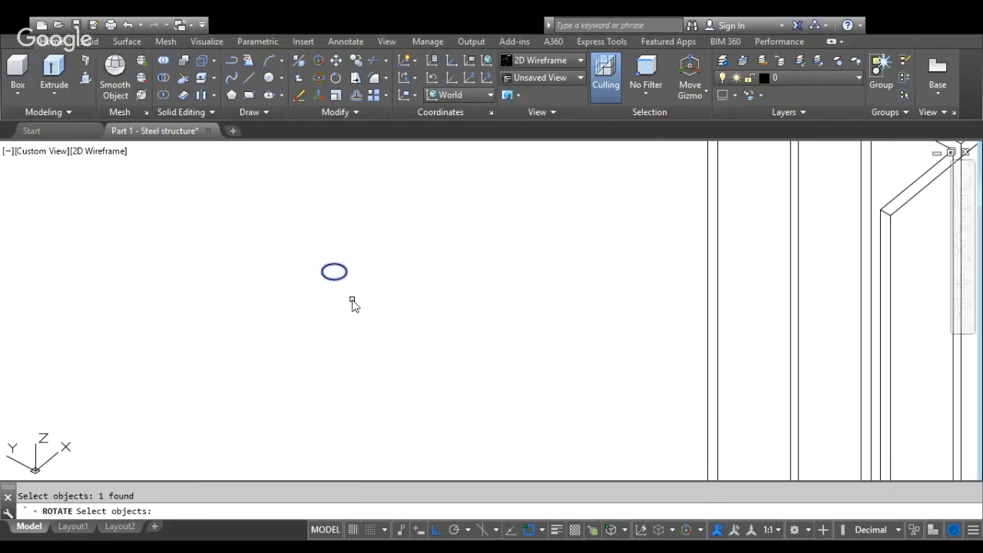
key(Return)
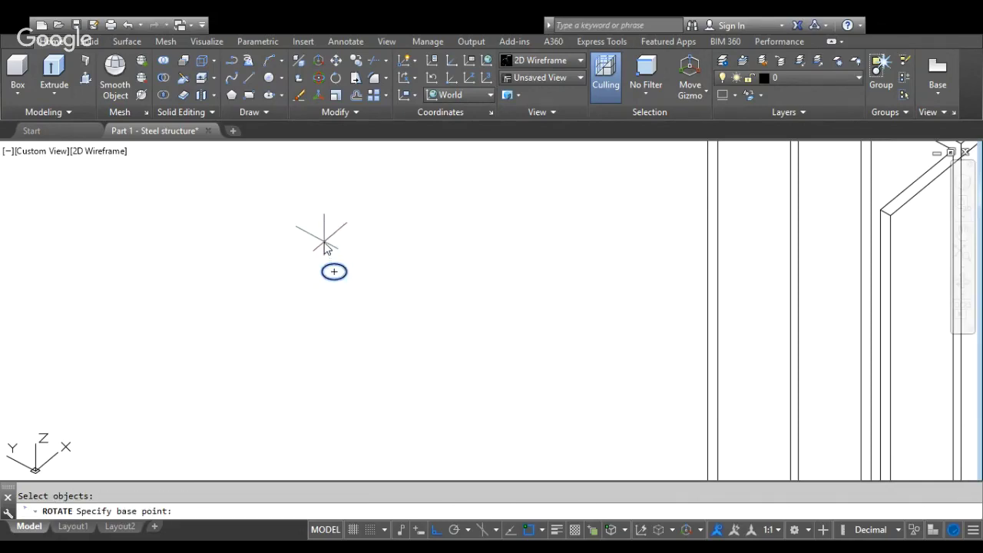
click(325, 245)
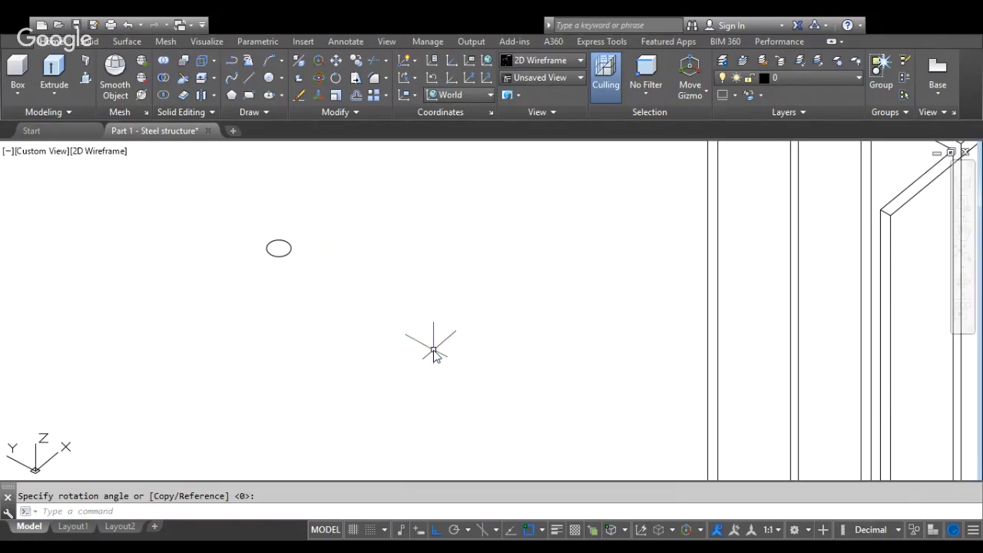
key(Escape)
Rotate the circle 90 degrees about a two-point axis with ROTATE3D so it stands upright.
text(t)
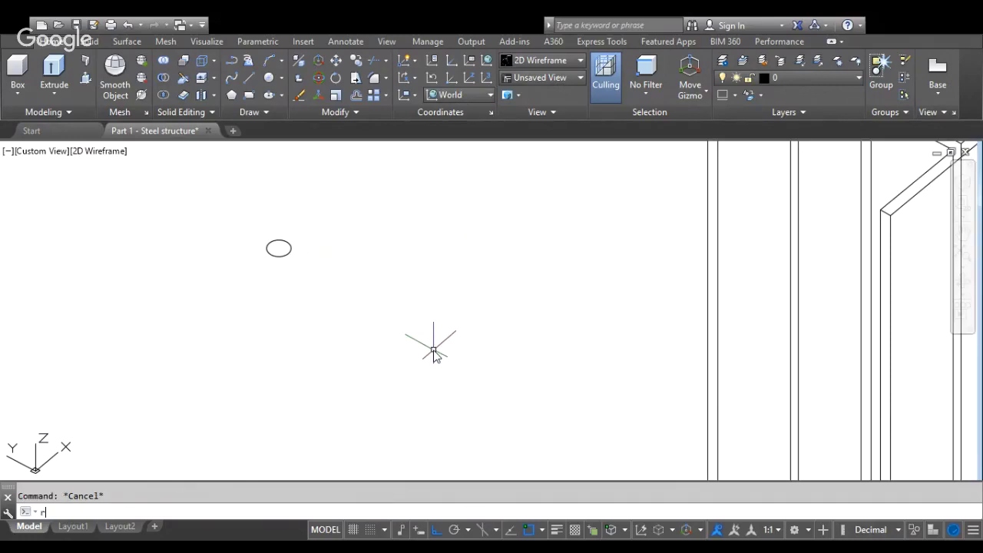
text(otate3d)
key(Return)
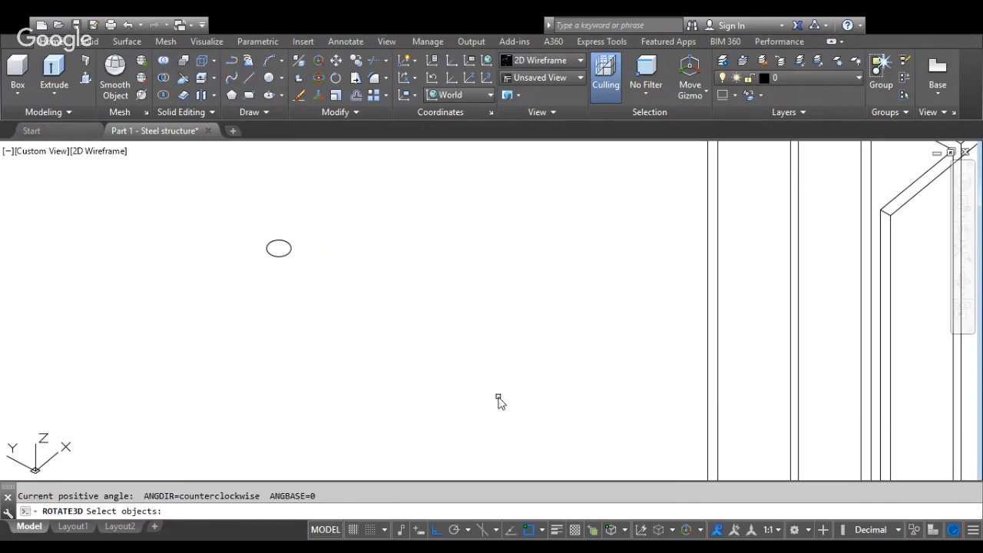
click(280, 257)
key(Return)
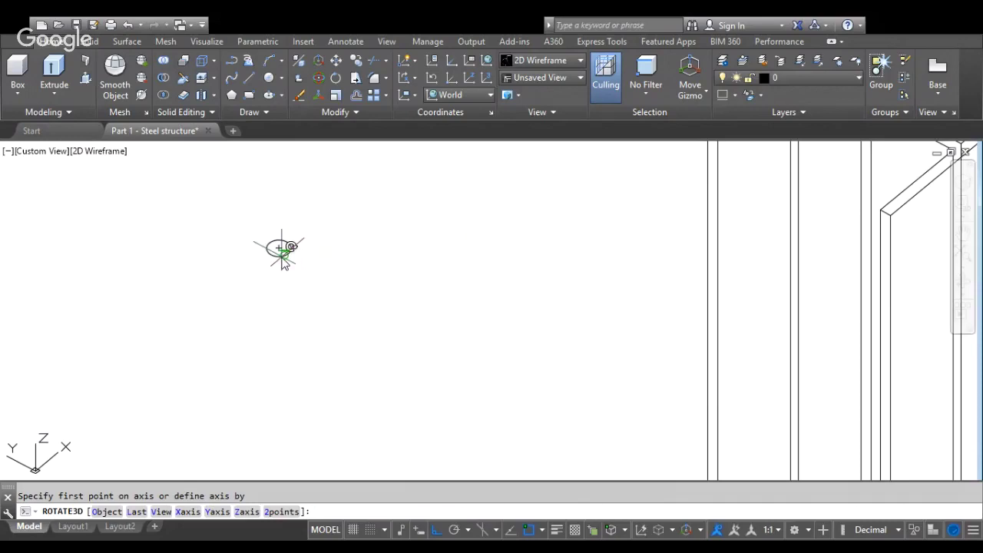
click(244, 203)
click(394, 315)
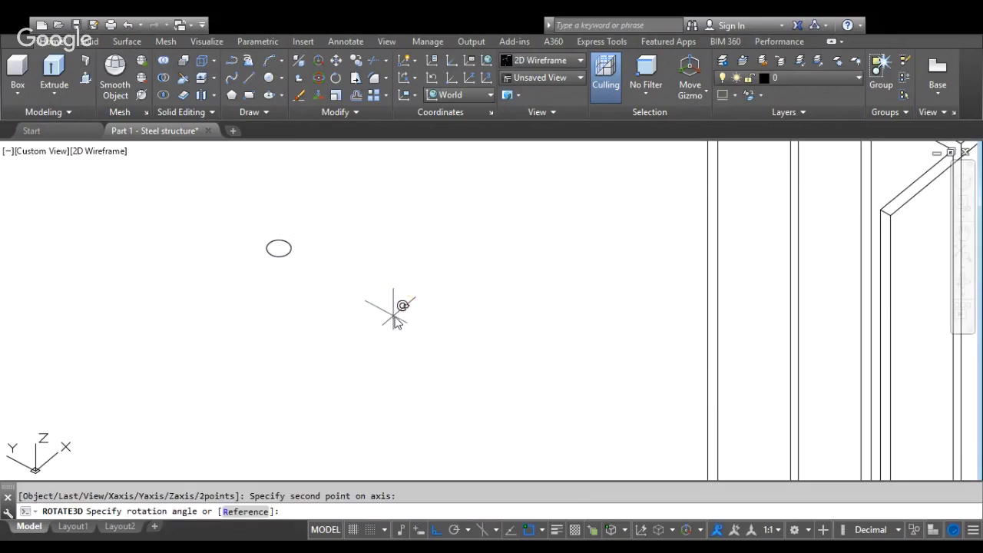
text(90)
key(Return)
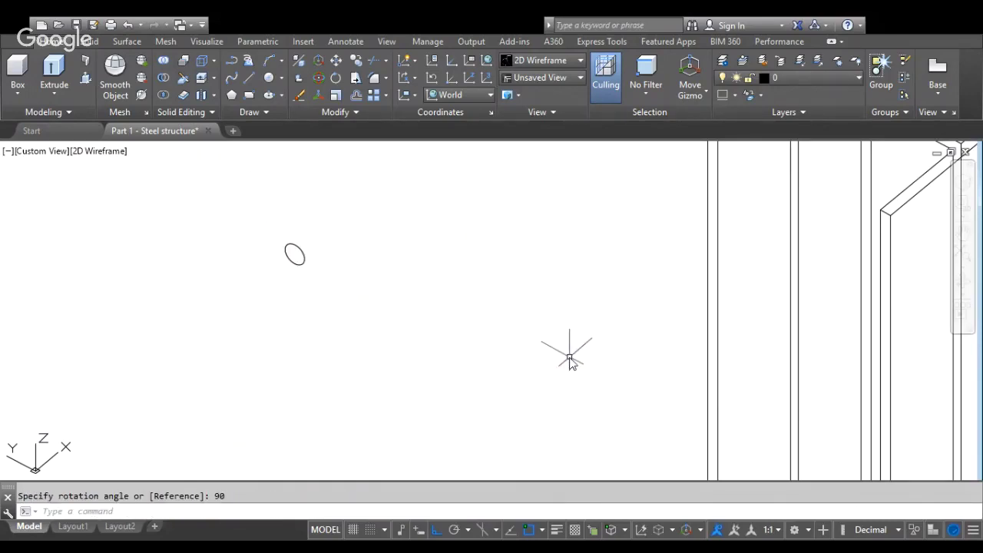
scroll(538, 353, down, 6)
scroll(540, 342, up, 3)
scroll(256, 218, down, 2)
Draw lines from the flange's top corner with two 50-unit offsets, ending in a vertical segment on the flange face.
click(249, 77)
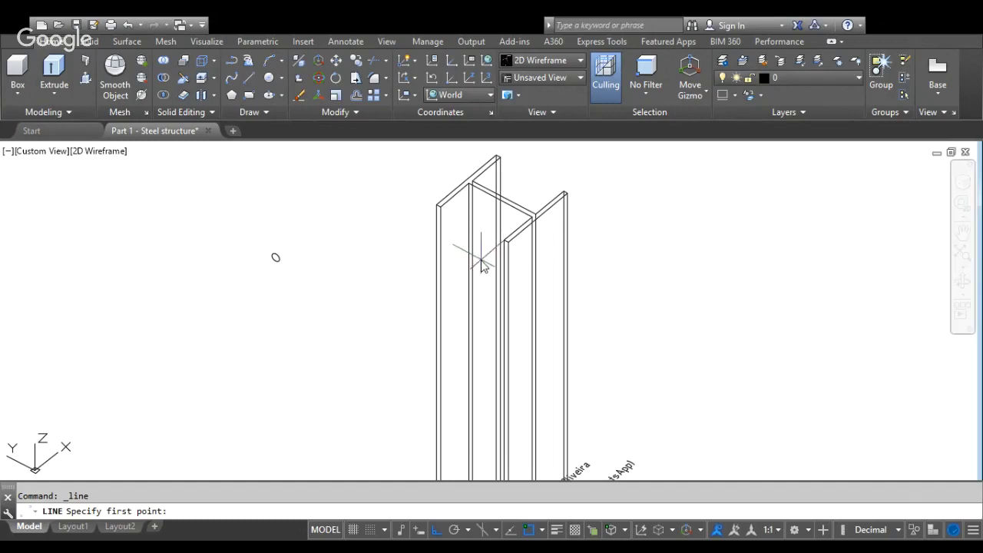
scroll(448, 209, up, 2)
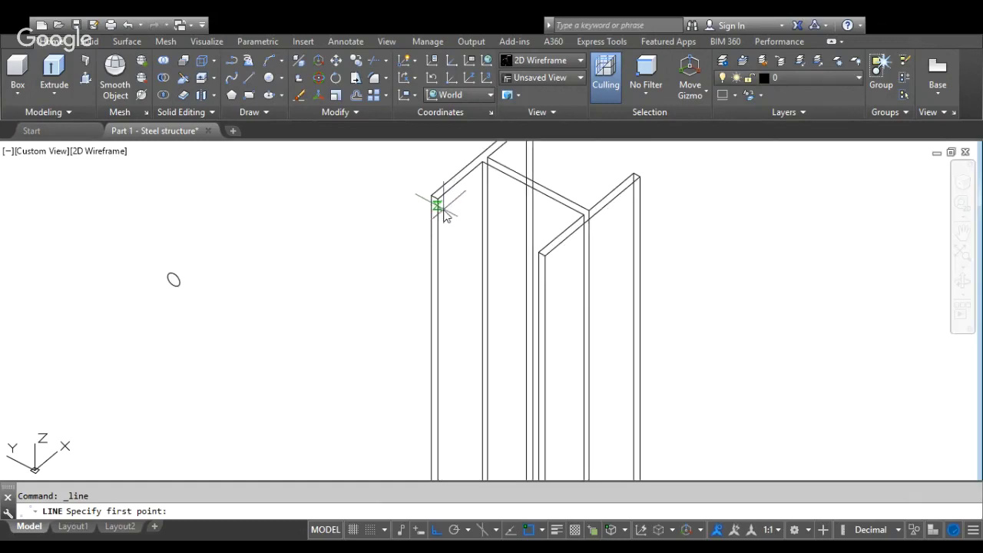
click(438, 201)
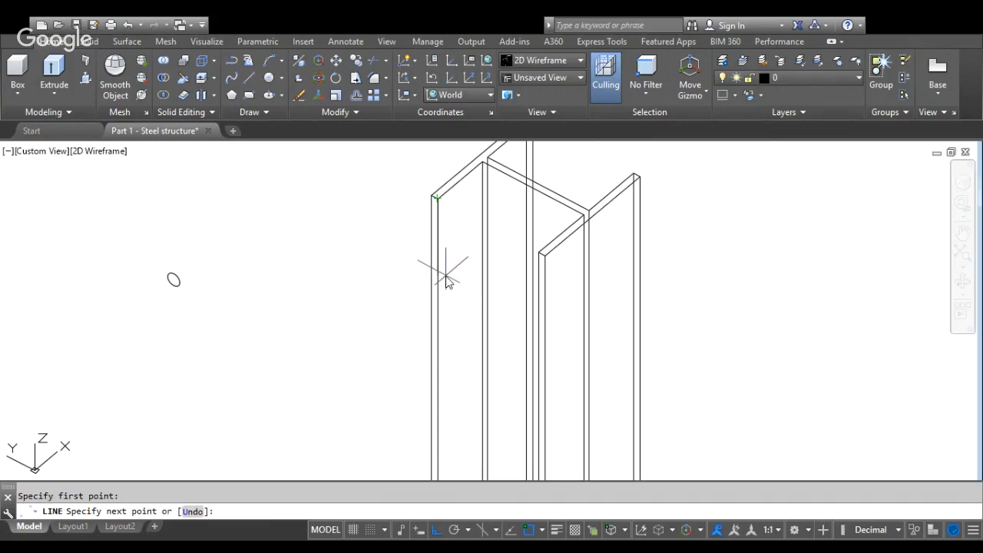
text(50)
key(Return)
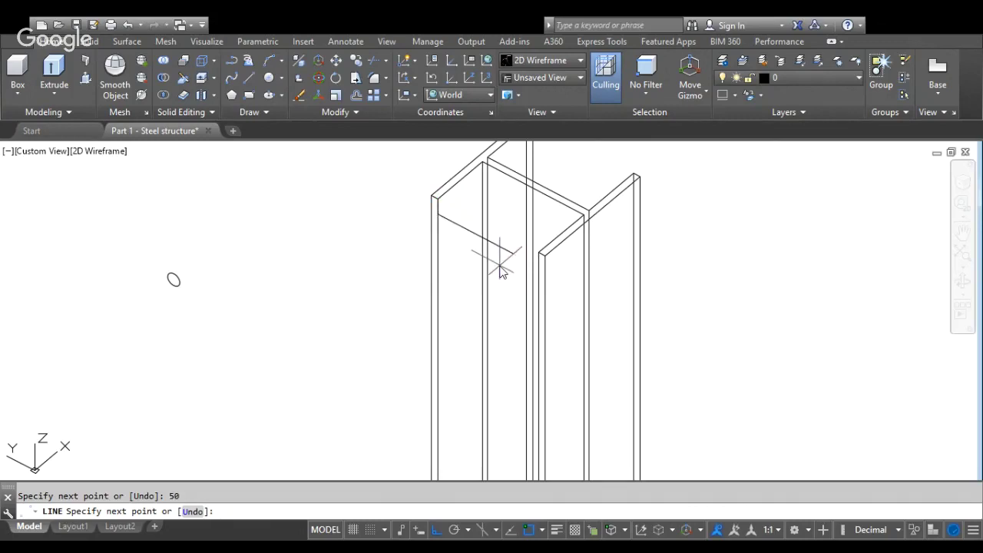
text(50)
key(Return)
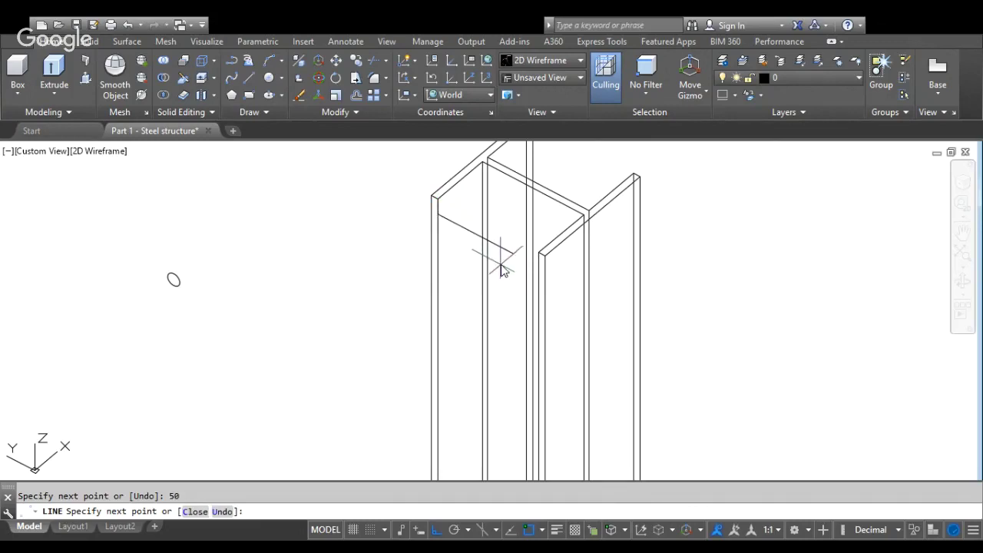
click(446, 287)
key(Return)
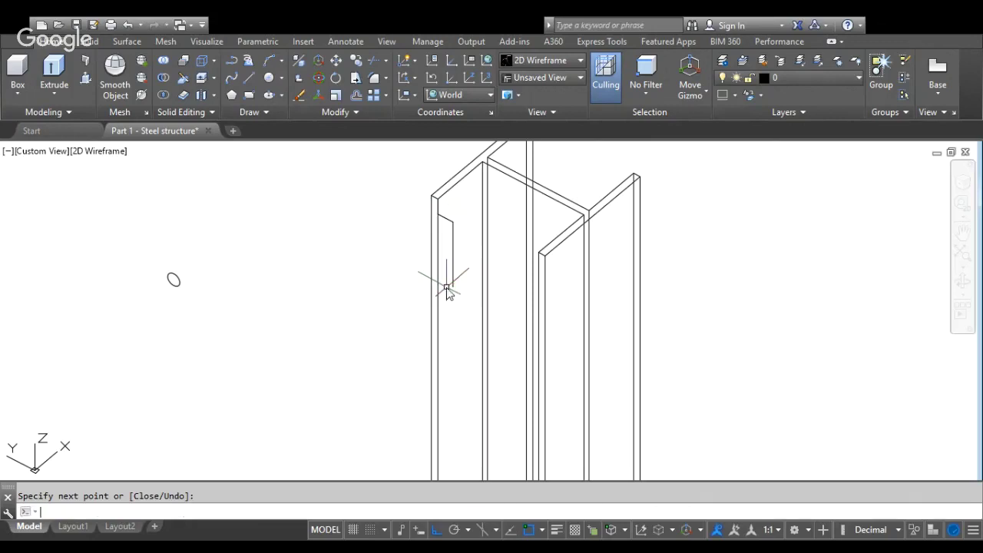
Window-select and erase the two short helper lines, keeping the vertical guide line.
click(400, 186)
click(467, 239)
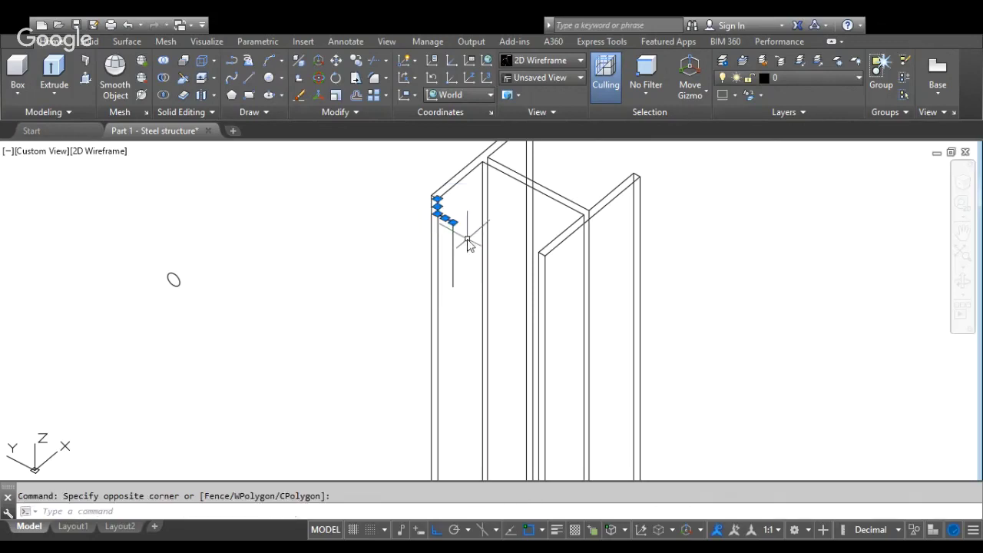
key(Delete)
Copy the hole ellipse from its centre onto the top of the guide line.
text(copy)
key(Return)
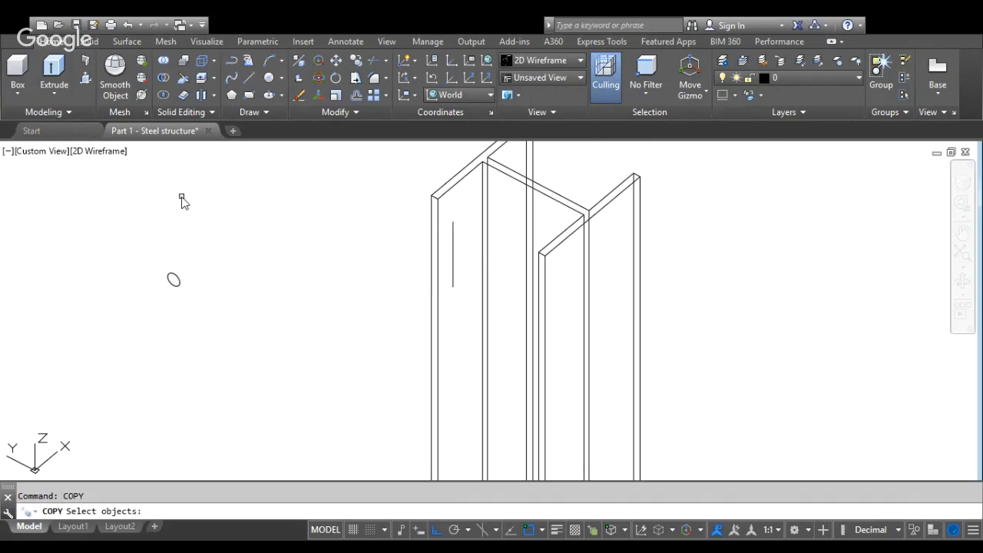
click(144, 248)
click(253, 374)
key(Return)
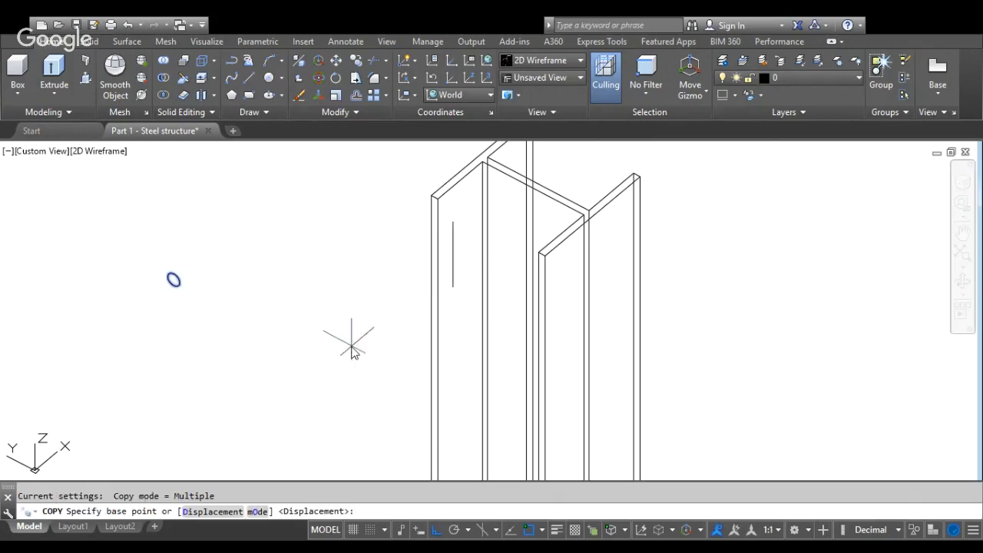
click(174, 280)
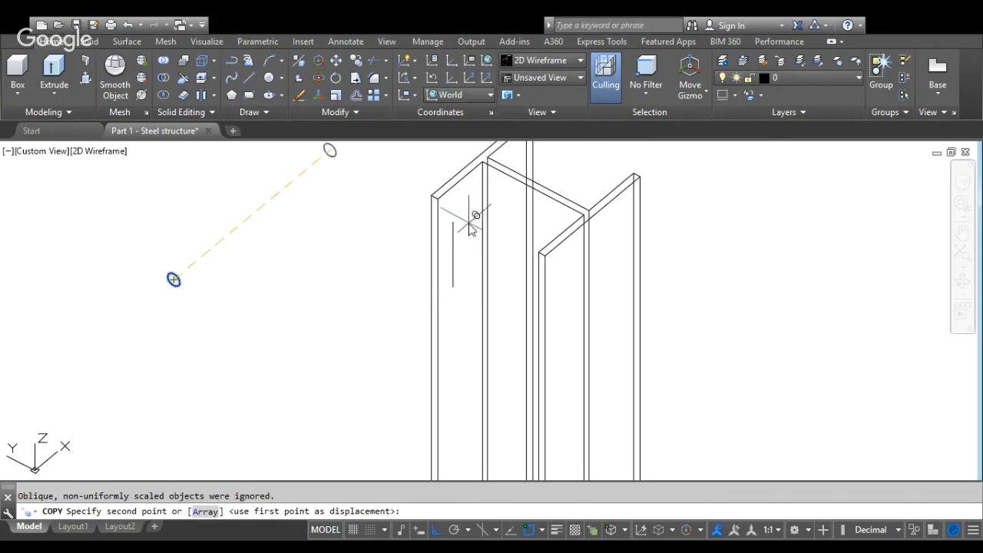
click(453, 222)
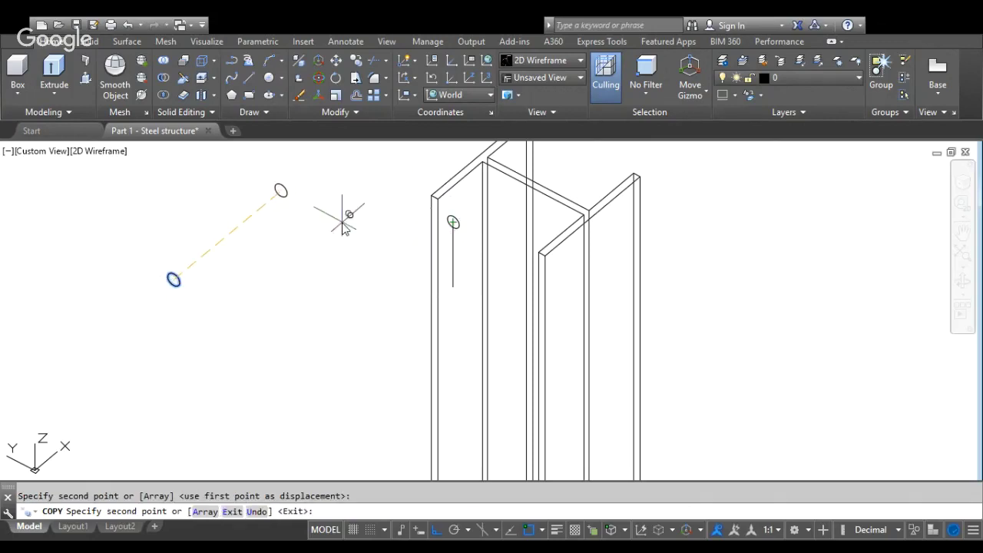
key(Return)
Draw a 15-unit line from the copied ellipse's centre, then undo it.
click(248, 77)
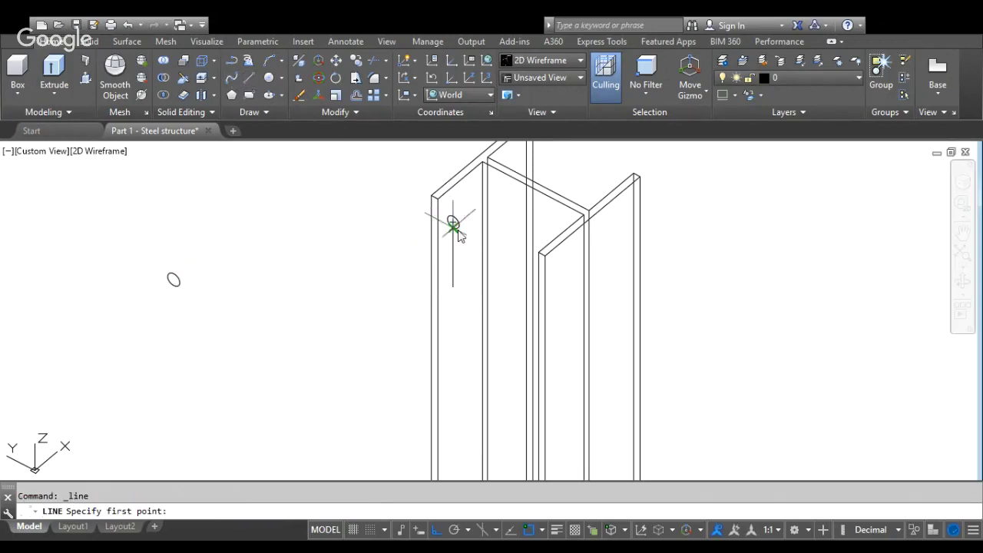
scroll(453, 222, up, 3)
click(454, 222)
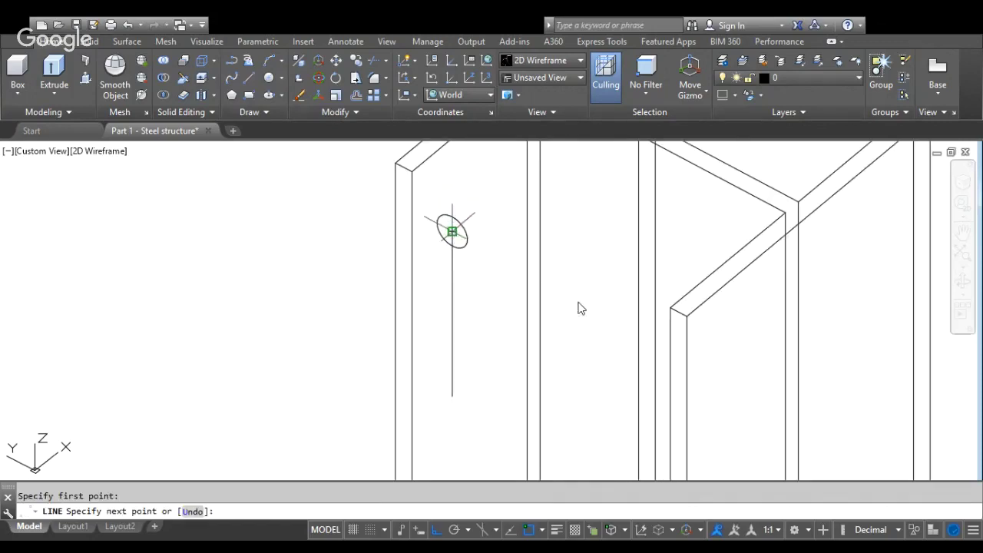
text(15)
key(Return)
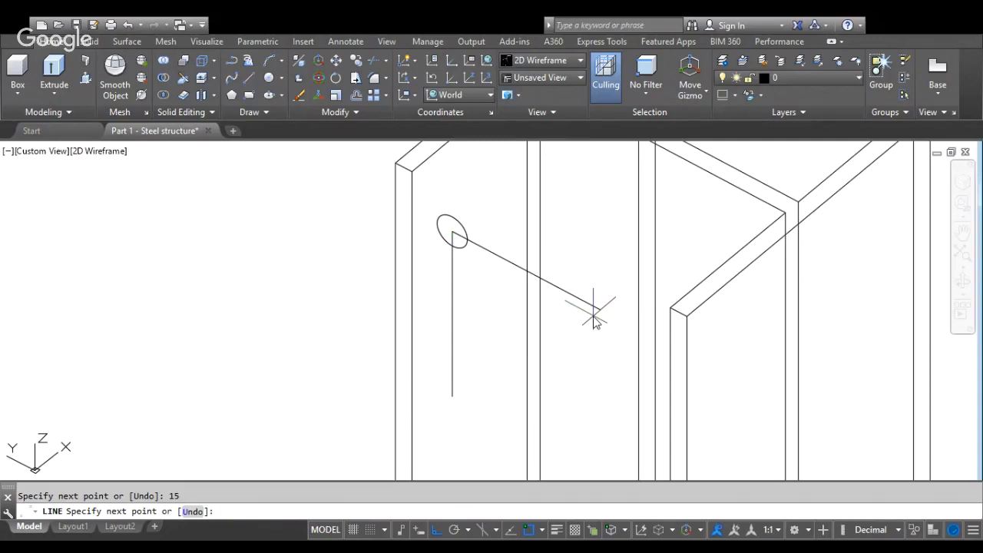
key(Escape)
key(ctrl+z)
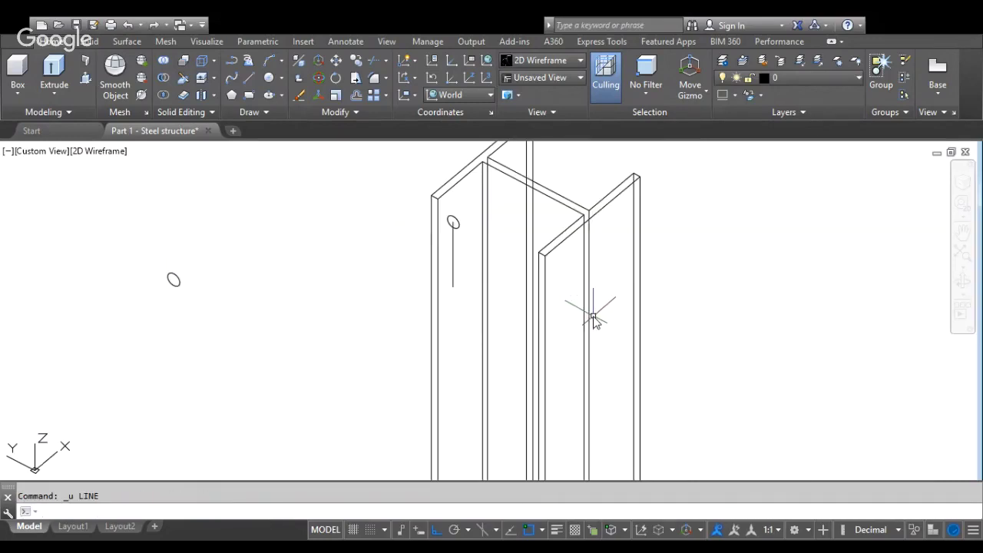
Draw a 115-unit line starting at the ellipse centre.
click(250, 75)
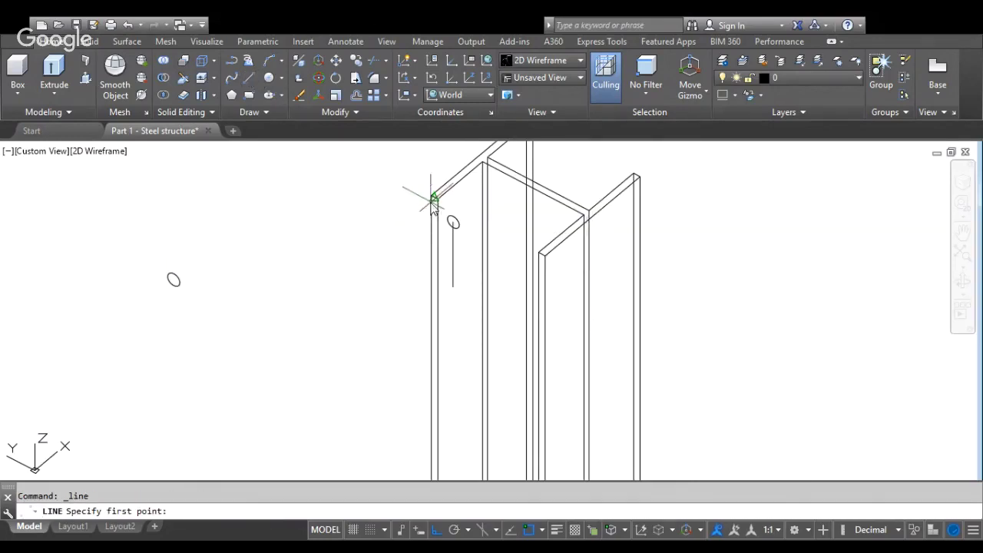
scroll(450, 208, up, 5)
click(460, 308)
scroll(581, 367, down, 4)
text(115)
key(Return)
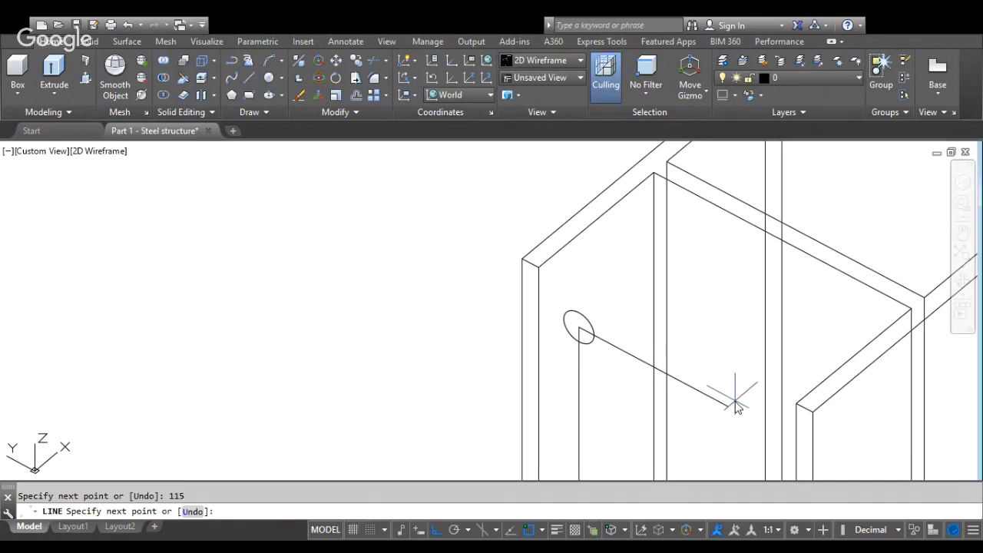
key(Return)
scroll(577, 213, down, 3)
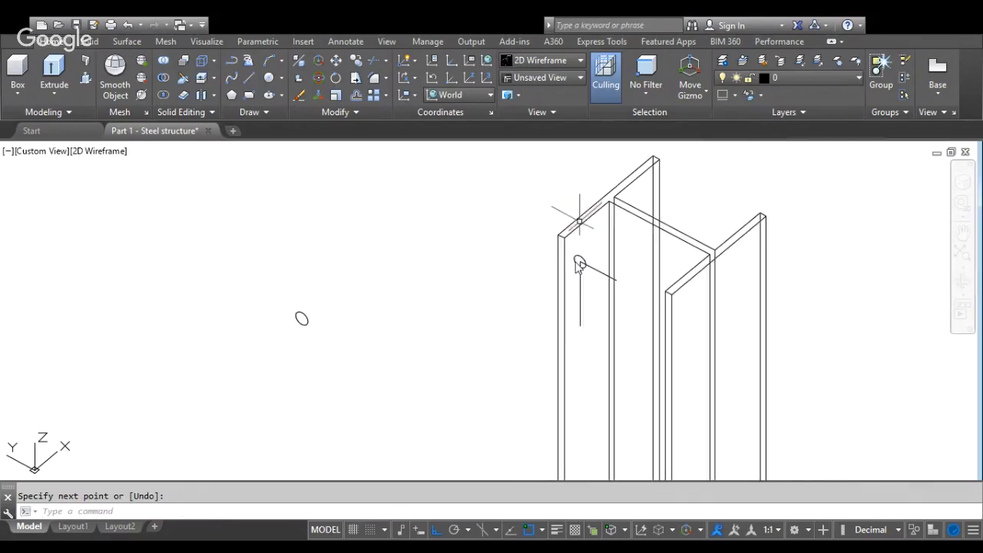
scroll(580, 262, up, 2)
Copy the ellipse onto the neighbouring flange face.
text(copy)
key(Return)
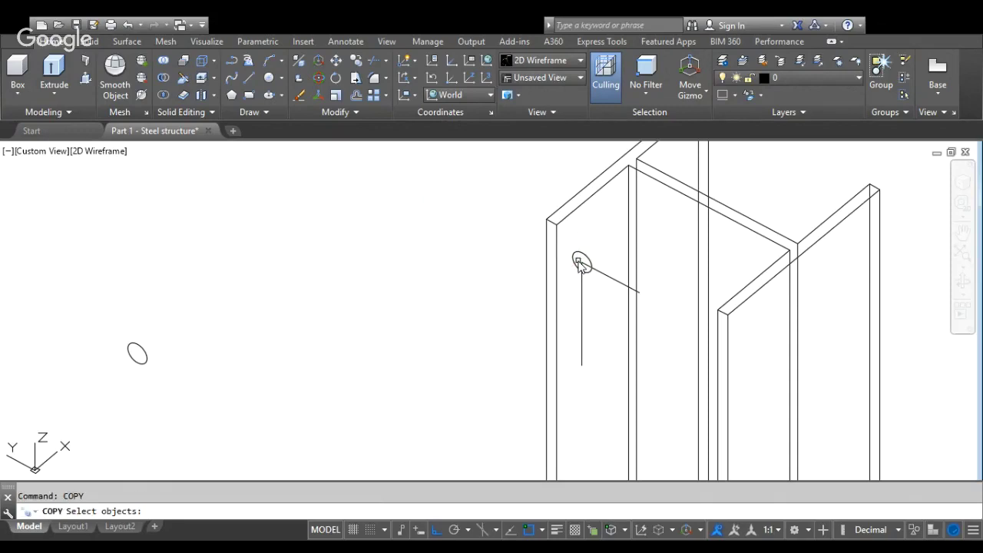
click(581, 262)
key(Return)
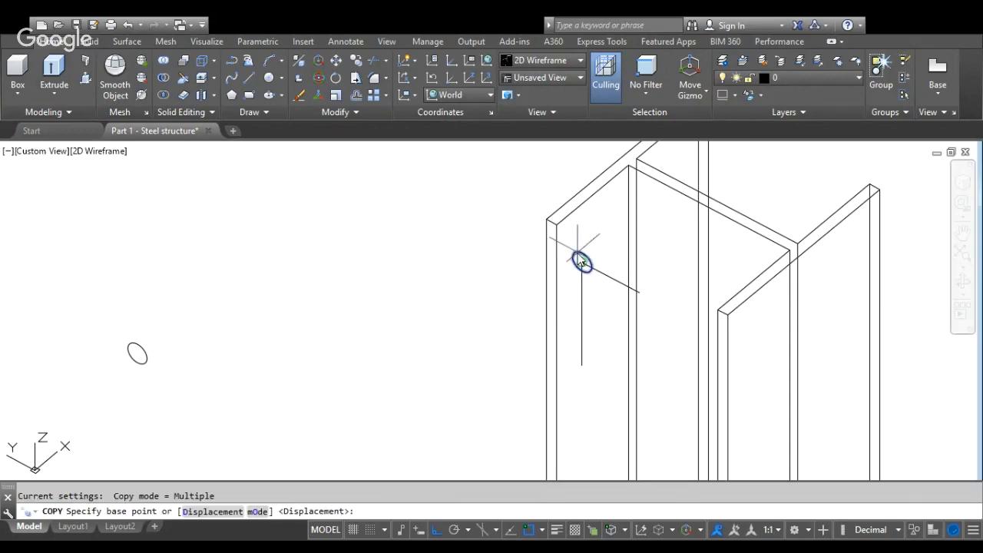
click(583, 263)
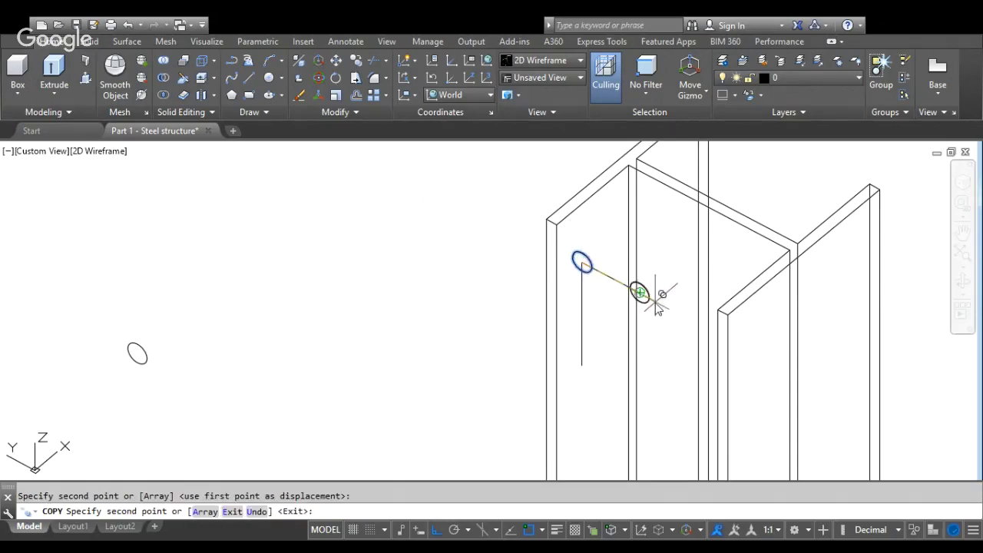
click(644, 298)
key(Return)
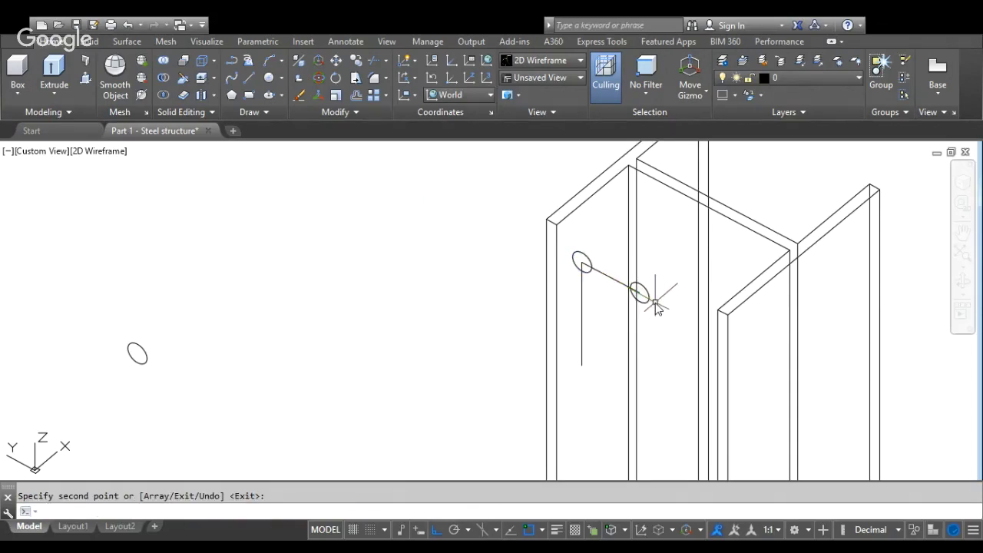
Delete the two helper lines between and below the ellipses.
key(Return)
click(601, 272)
click(583, 307)
key(Delete)
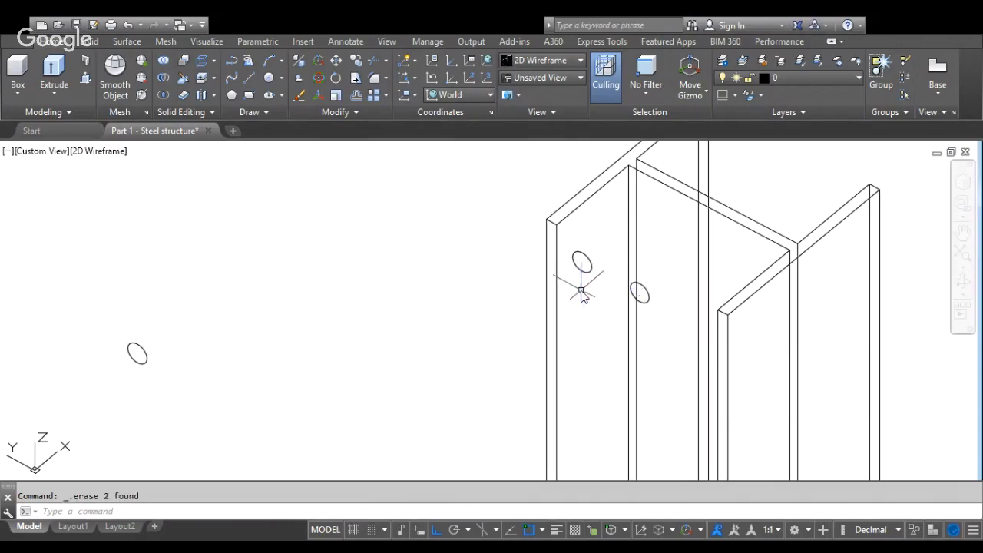
Draw a 115-unit helper line down from the upper ellipse centre.
click(249, 77)
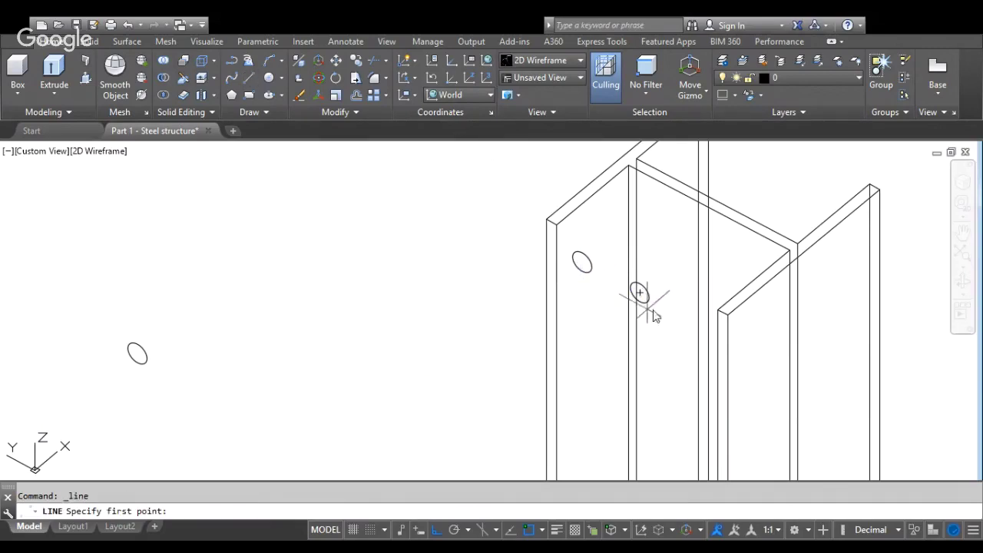
scroll(584, 242, up, 2)
click(581, 278)
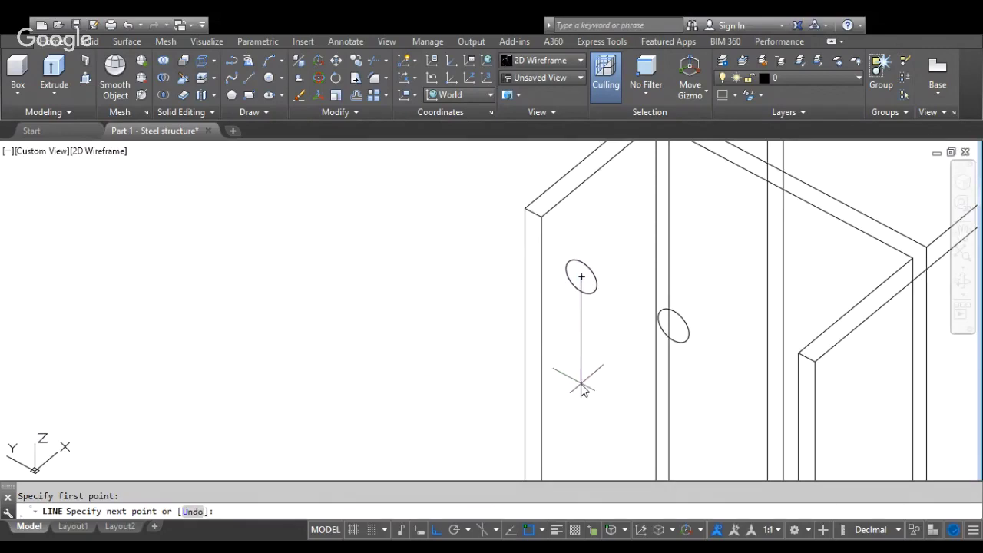
text(115)
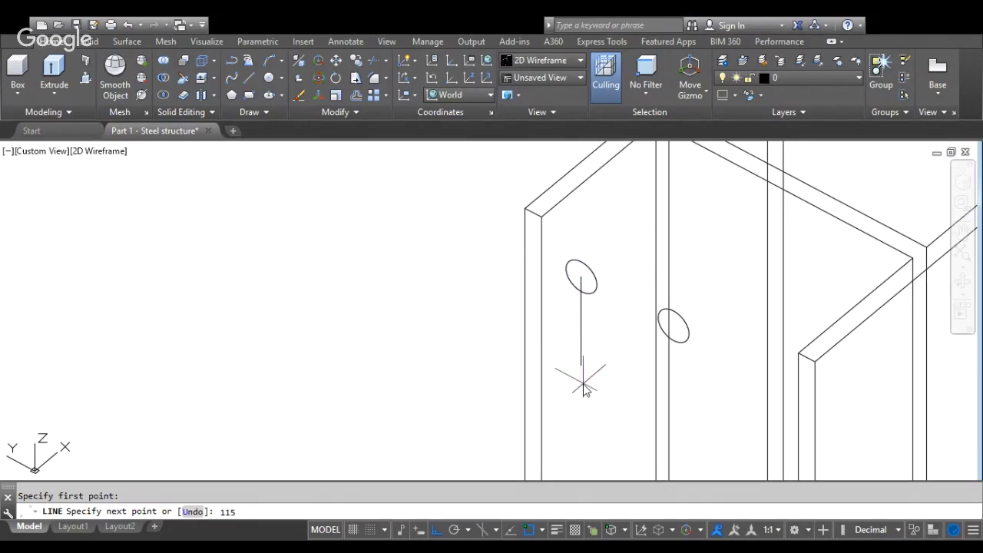
key(Return)
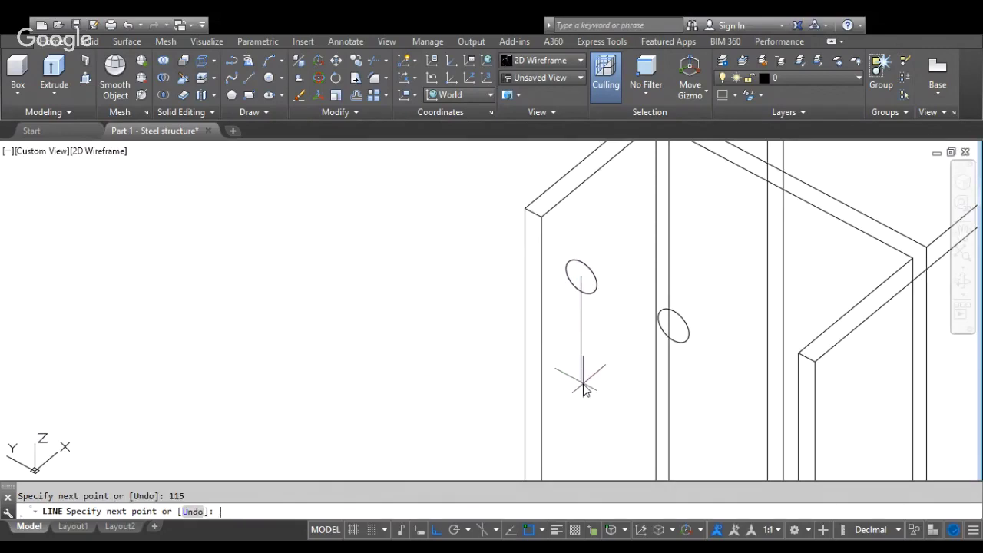
key(Escape)
Copy both ellipses 115 units down to the line's lower end, then select the helper line.
text(c)
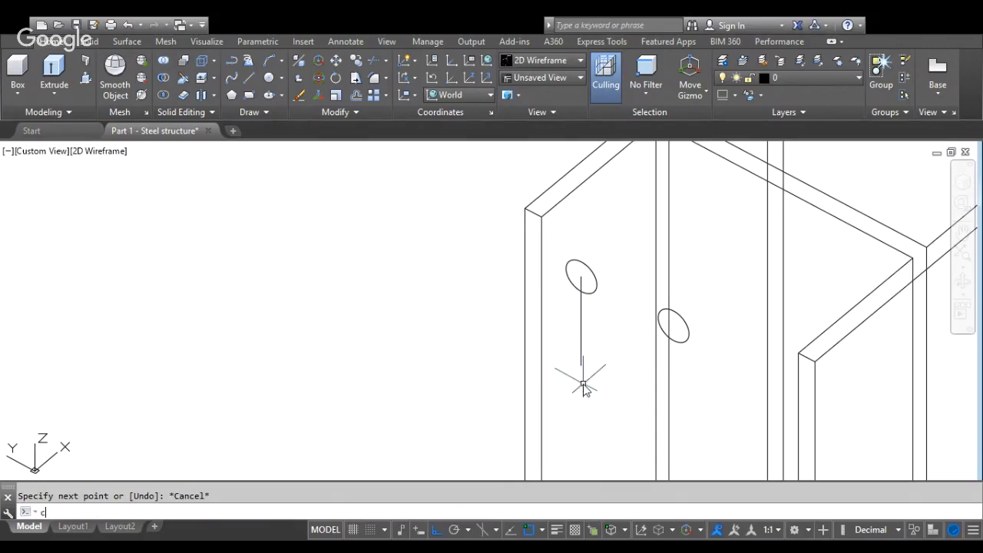
text(opy)
key(Return)
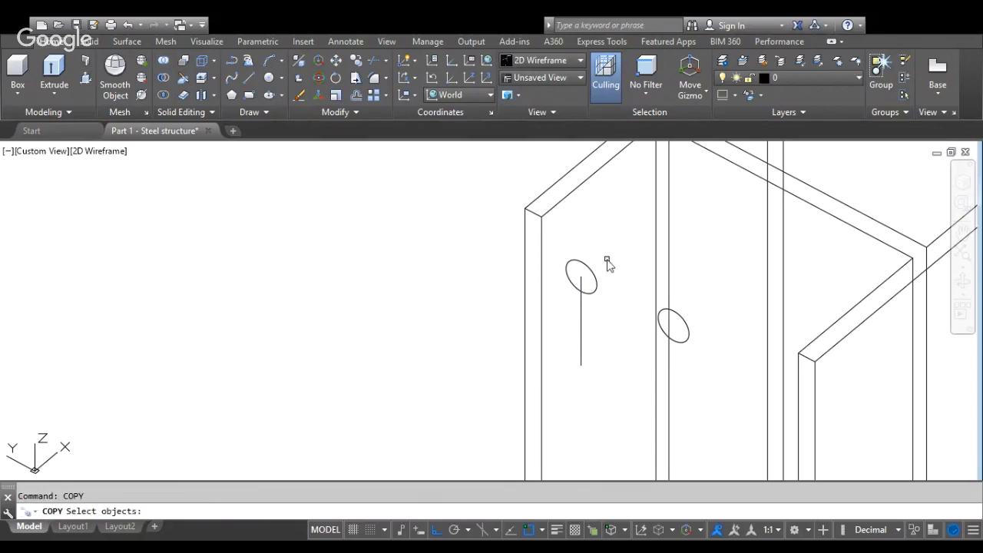
click(593, 279)
click(688, 338)
key(Return)
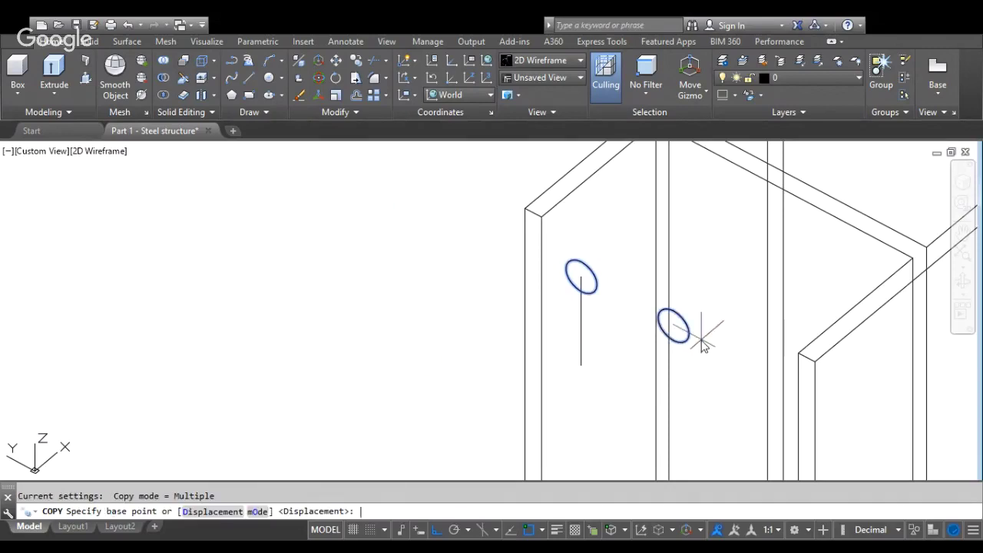
click(582, 278)
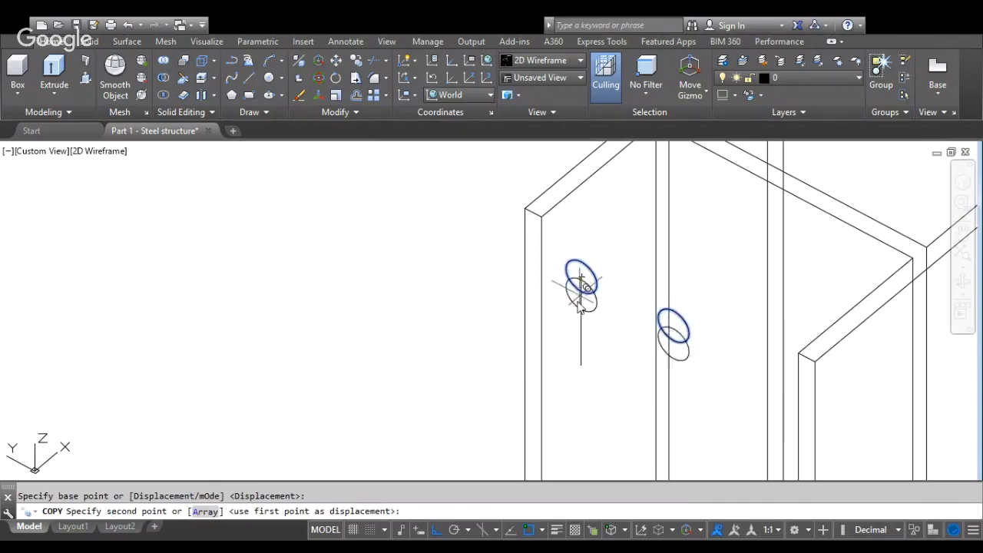
click(581, 366)
key(Return)
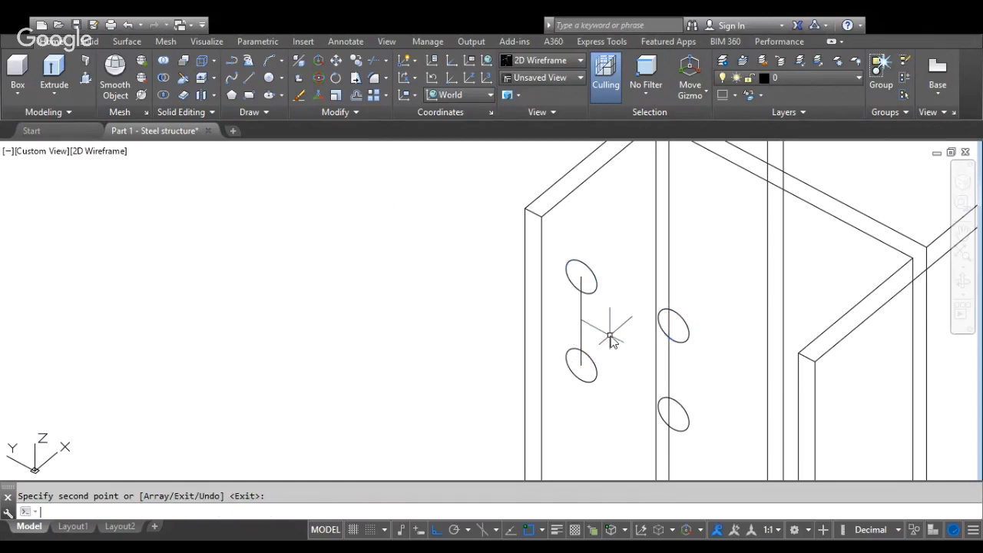
click(579, 324)
click(578, 318)
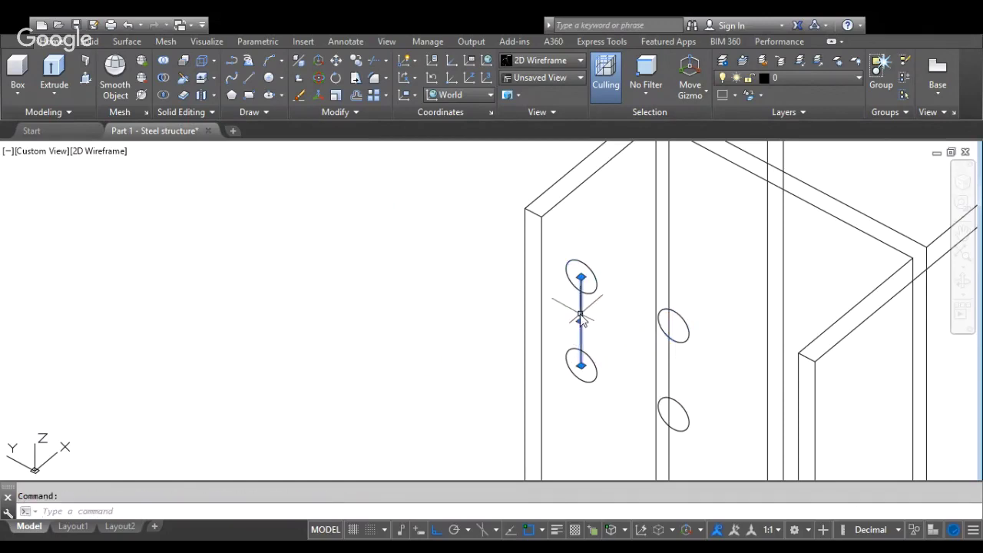
Erase the vertical helper line and extrude the four hole ellipses into cylinders.
key(Delete)
scroll(269, 273, down, 5)
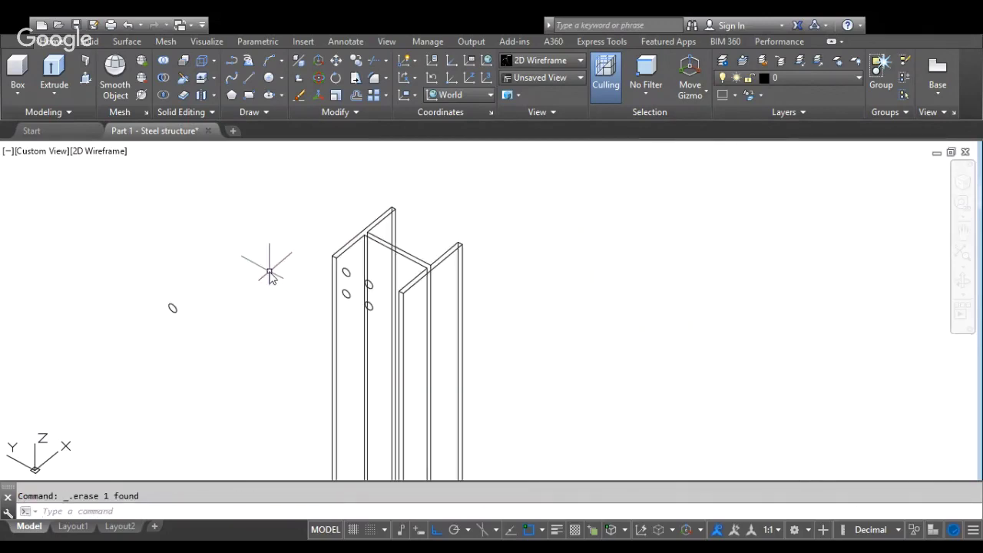
scroll(334, 237, up, 2)
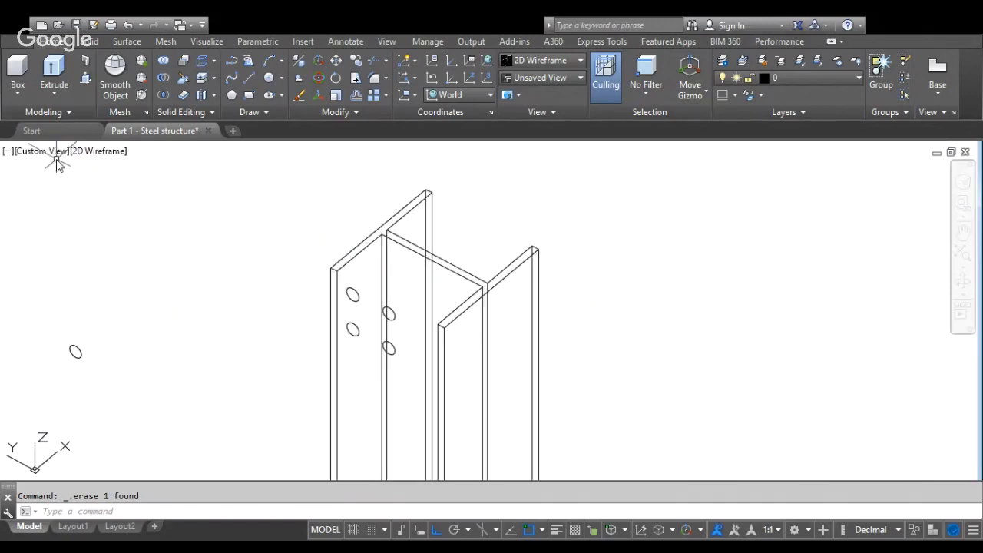
click(55, 71)
click(294, 250)
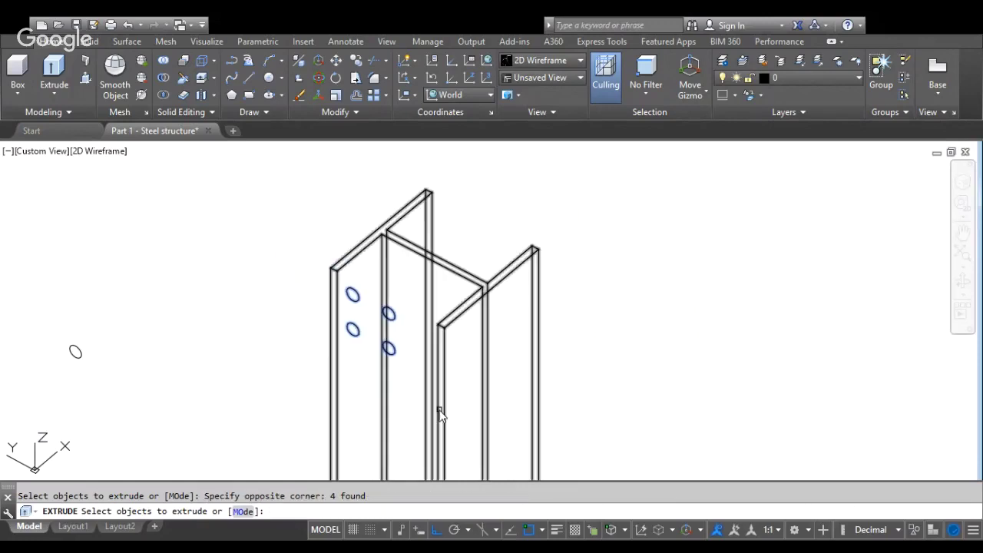
key(Return)
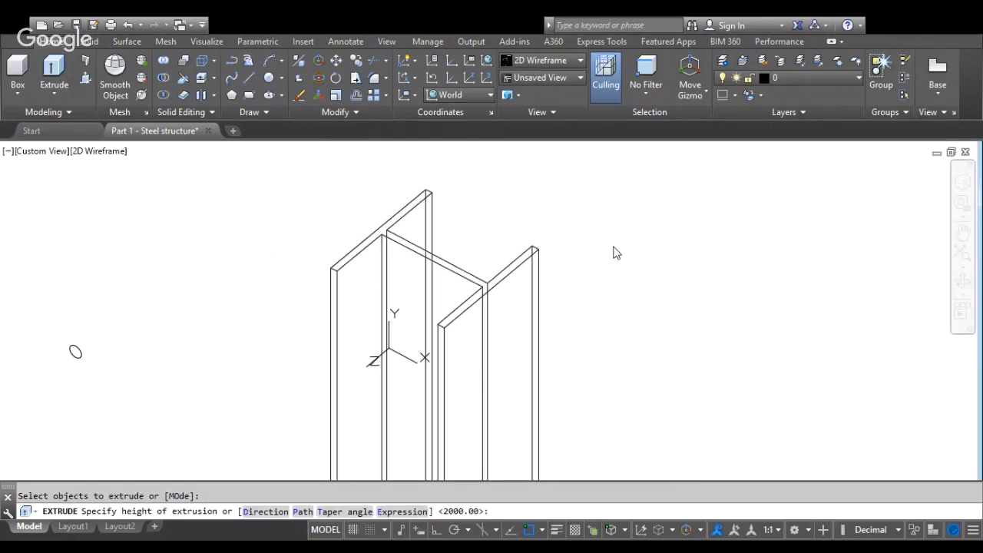
click(614, 251)
Subtract the four cylinders from the beam with SUB to cut the bolt holes.
text(sub)
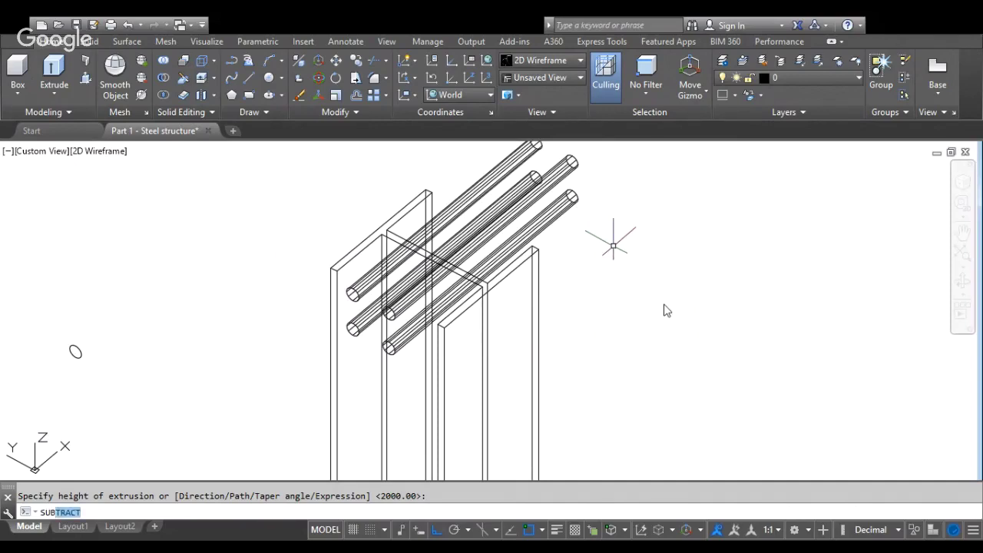
key(Return)
click(531, 260)
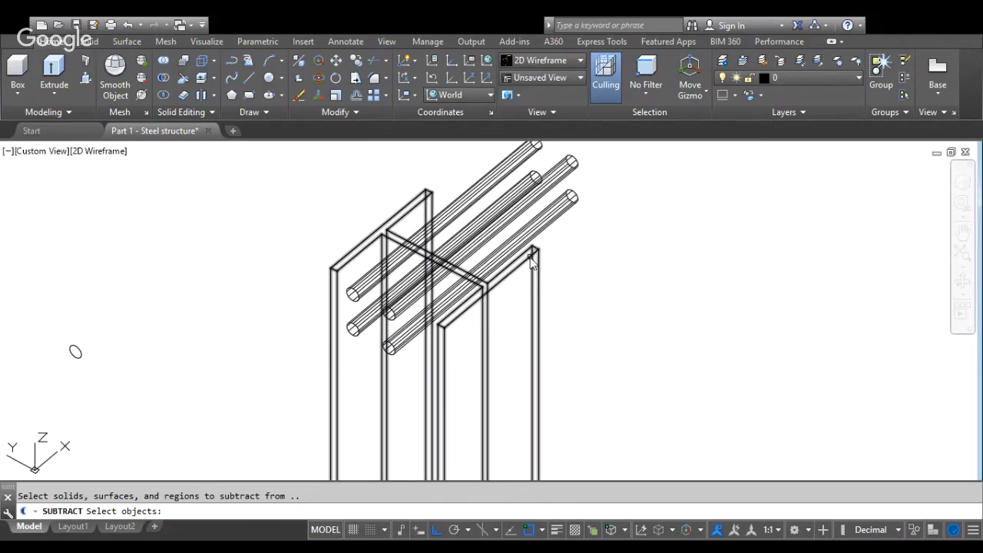
click(530, 257)
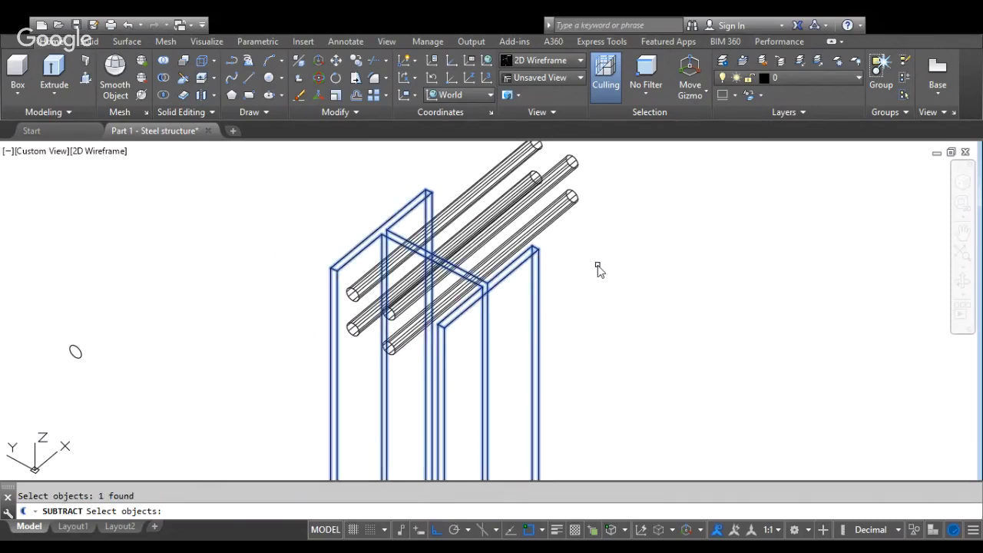
key(Return)
click(556, 212)
click(551, 186)
click(530, 183)
click(520, 162)
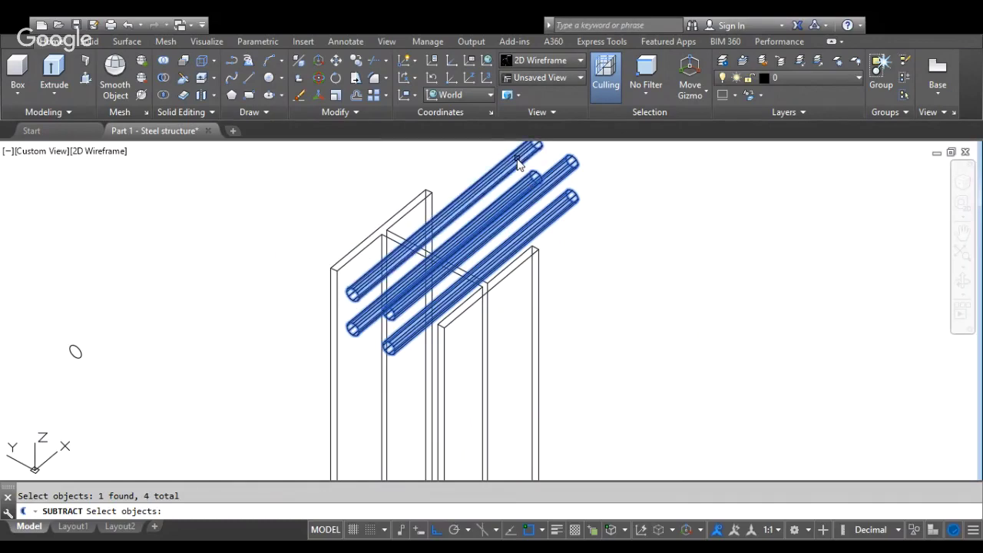
key(Return)
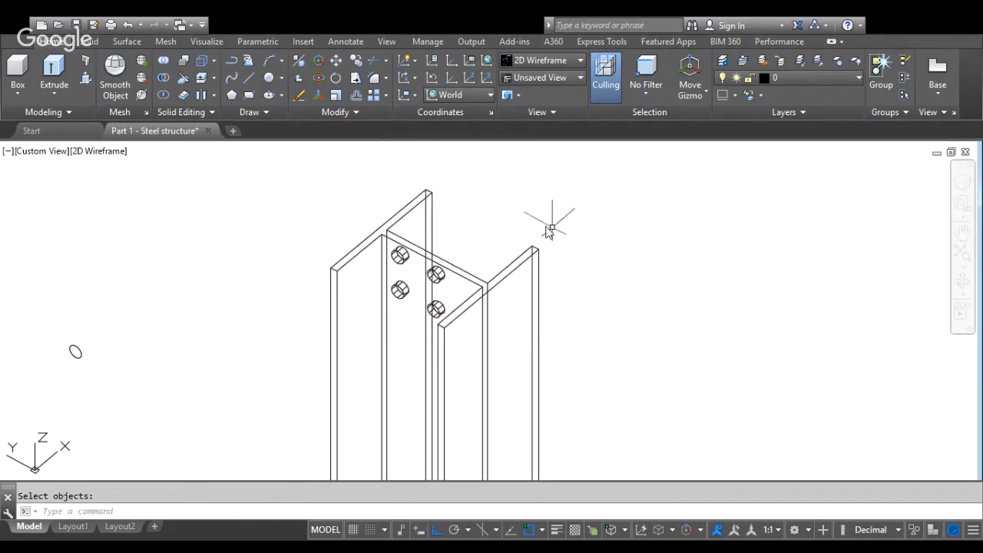
Delete the stray ellipse to the left of the beam.
scroll(388, 240, down, 5)
scroll(387, 245, up, 1)
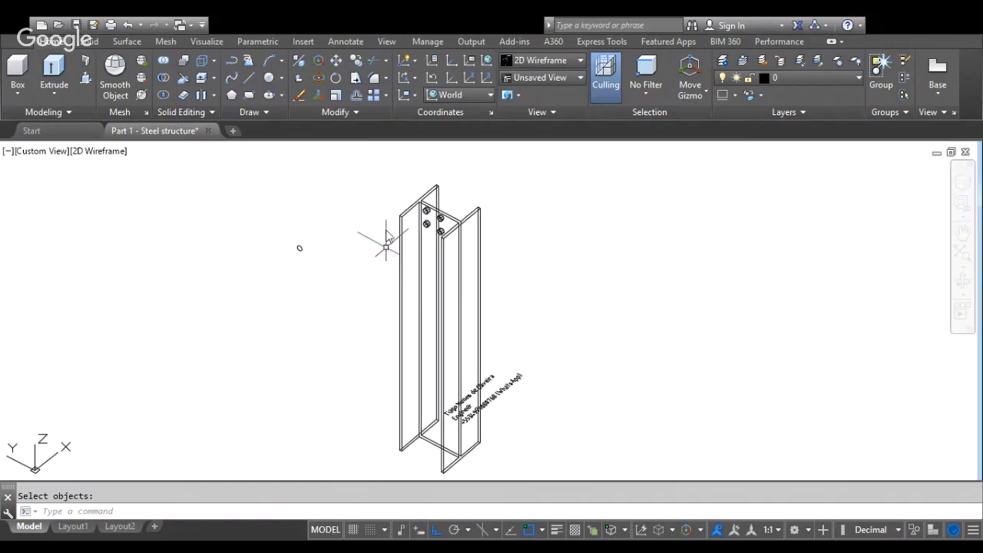
click(242, 212)
click(331, 293)
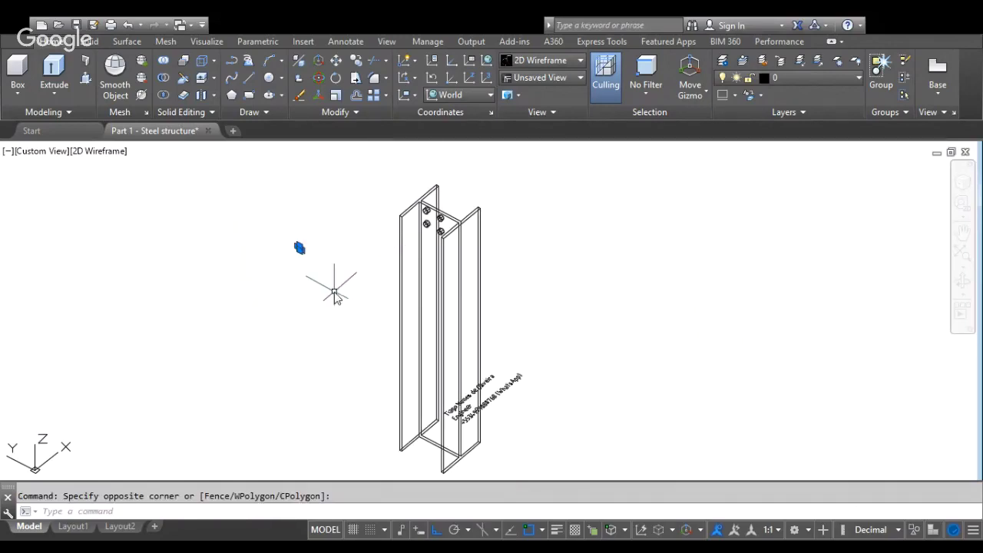
key(Delete)
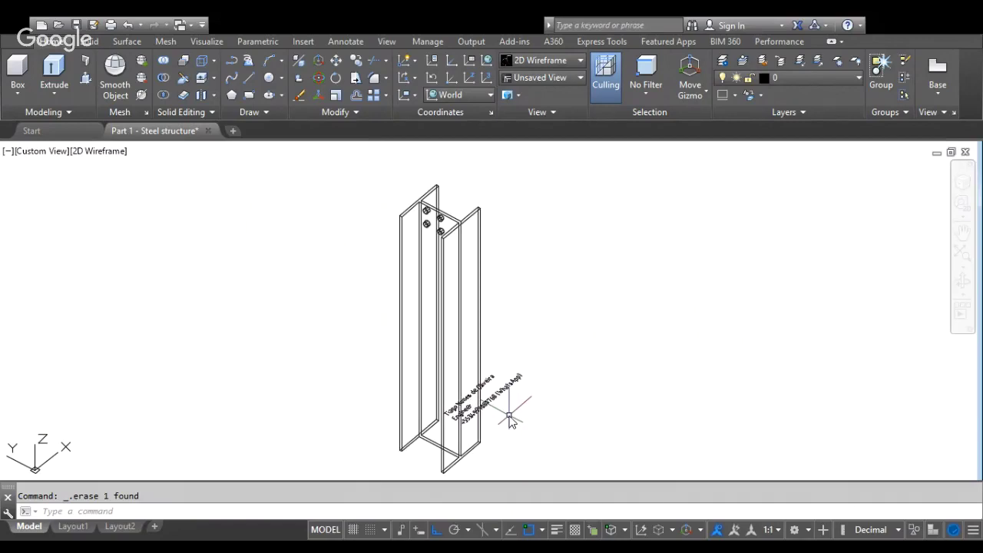
Move the three-line credit text block from the beam base to the upper right.
text(move)
key(Return)
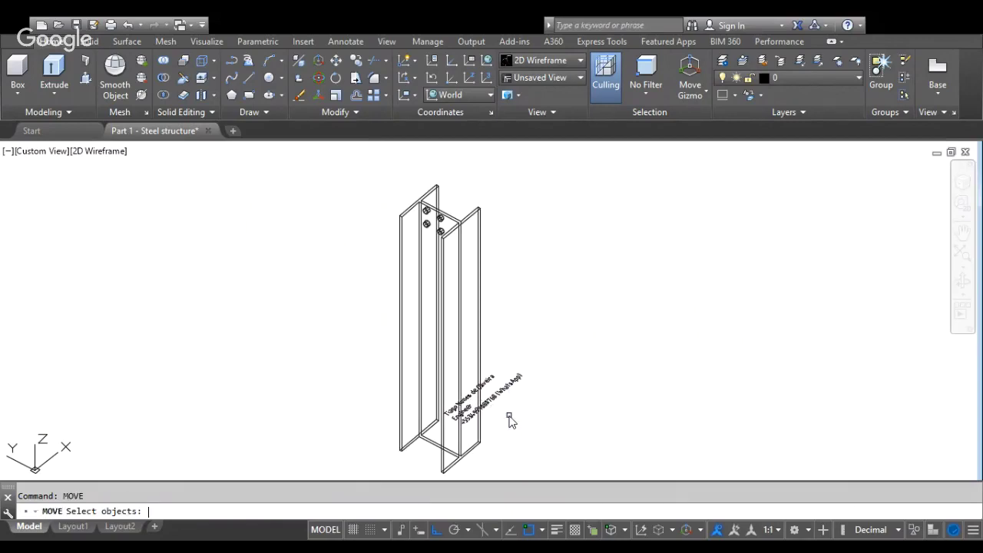
click(495, 392)
click(476, 415)
click(466, 417)
key(Return)
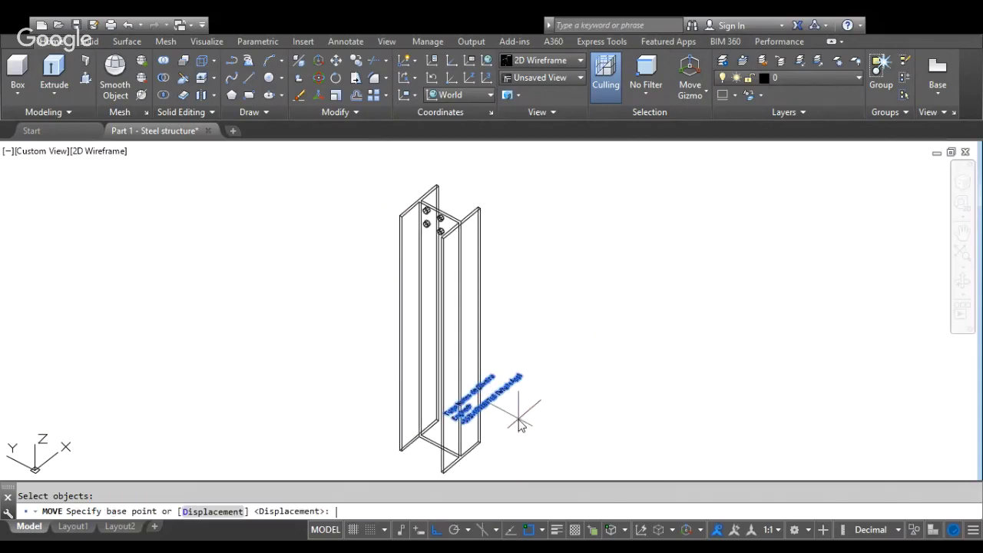
click(500, 401)
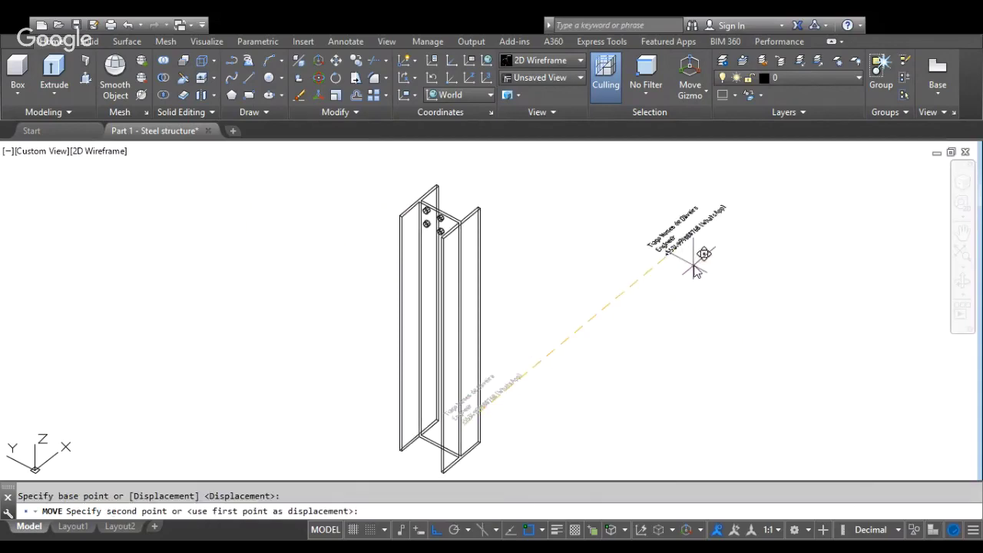
click(673, 254)
click(105, 163)
key(Escape)
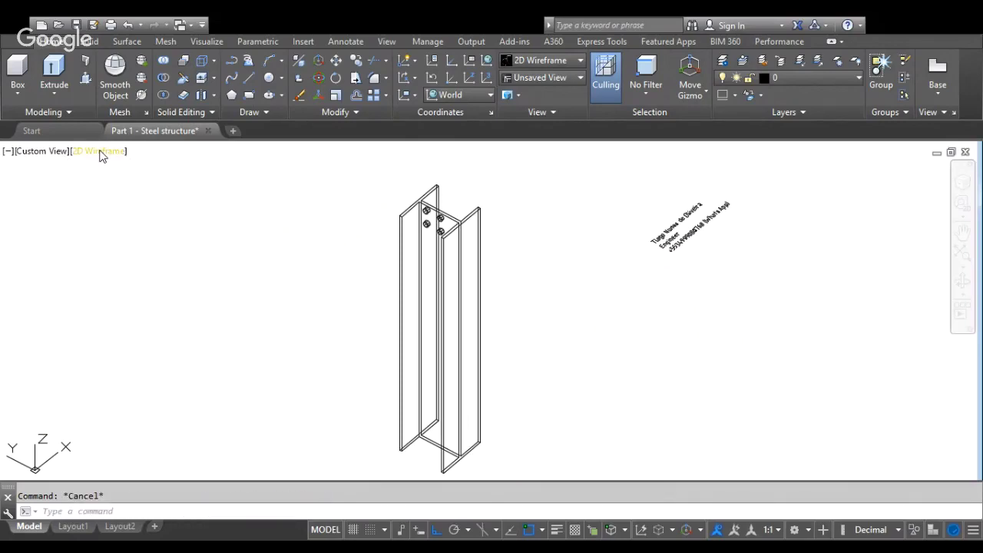
Switch to the Realistic visual style, trying an orbit and undoing it back to isometric.
click(139, 235)
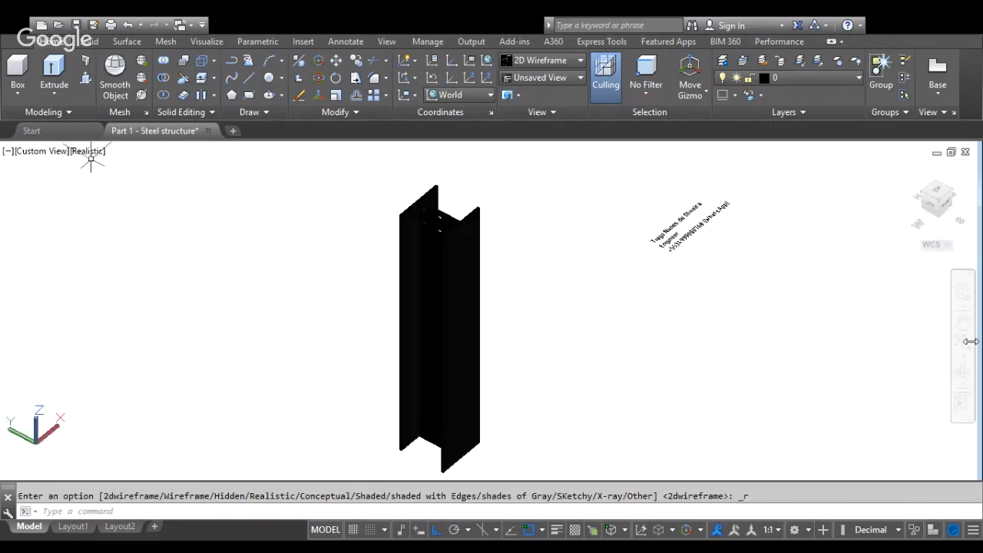
click(963, 373)
drag(461, 231, 481, 375)
key(Escape)
key(ctrl+z)
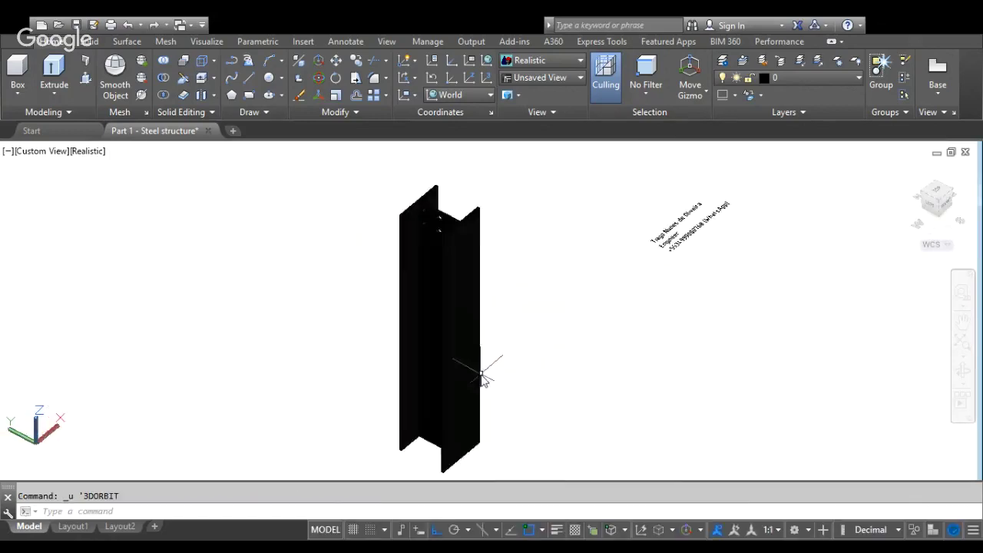
Show the steel column in the Properties palette, then begin entering the orbit command.
click(463, 225)
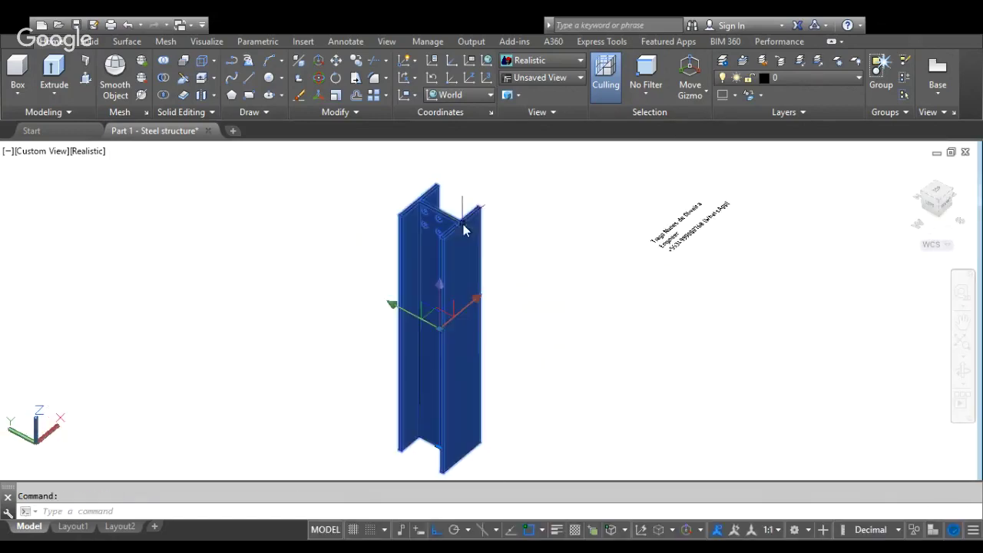
key(ctrl+1)
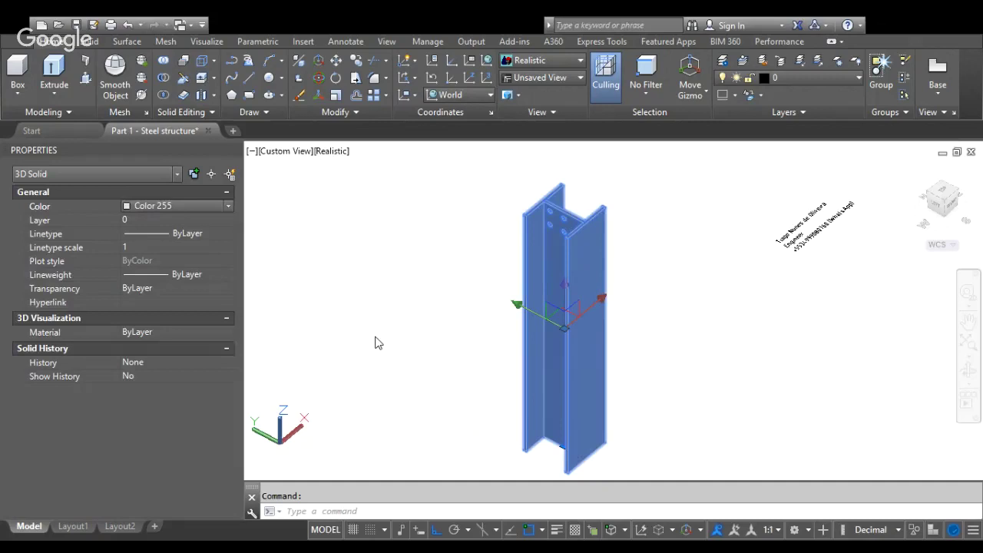
key(Escape)
text(obsc)
key(BackSpace)
key(BackSpace)
key(BackSpace)
text(rbit)
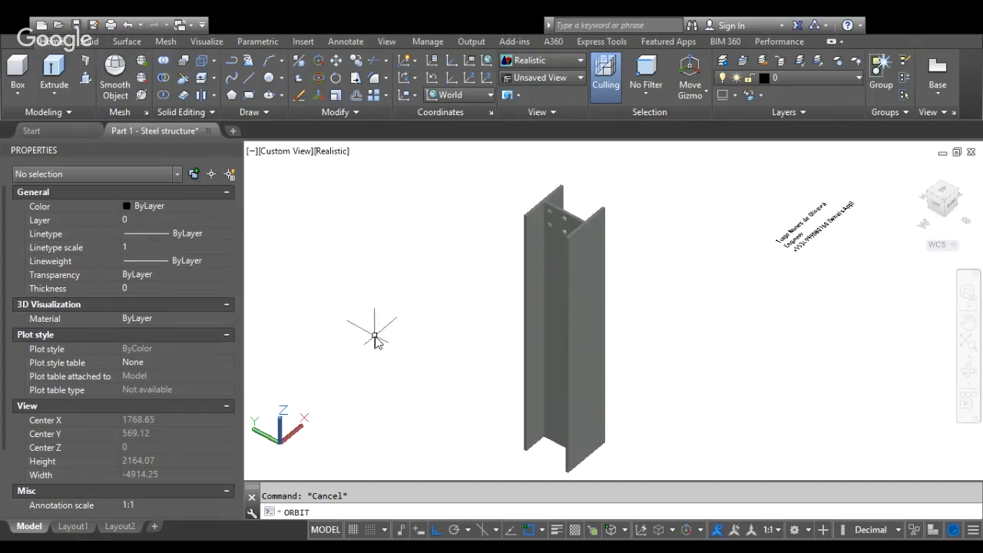
Spin the beam with continuous orbit until it lies horizontal.
key(Tab)
key(Return)
drag(503, 338, 492, 184)
drag(551, 176, 707, 261)
key(Escape)
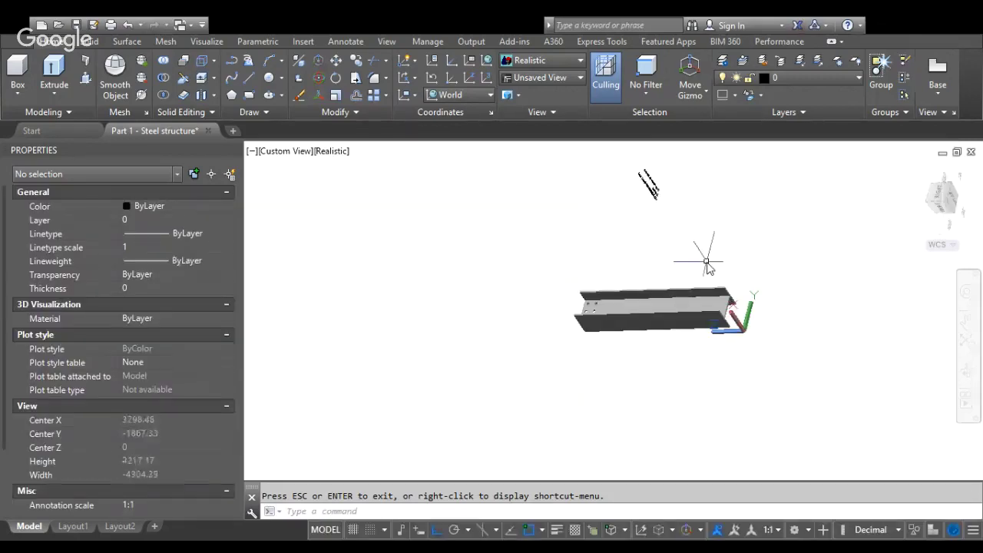
Free-orbit the beam to a diagonal view of its web and holes, then run AMDWGVIEW.
text(orb)
key(Tab)
key(Tab)
key(Return)
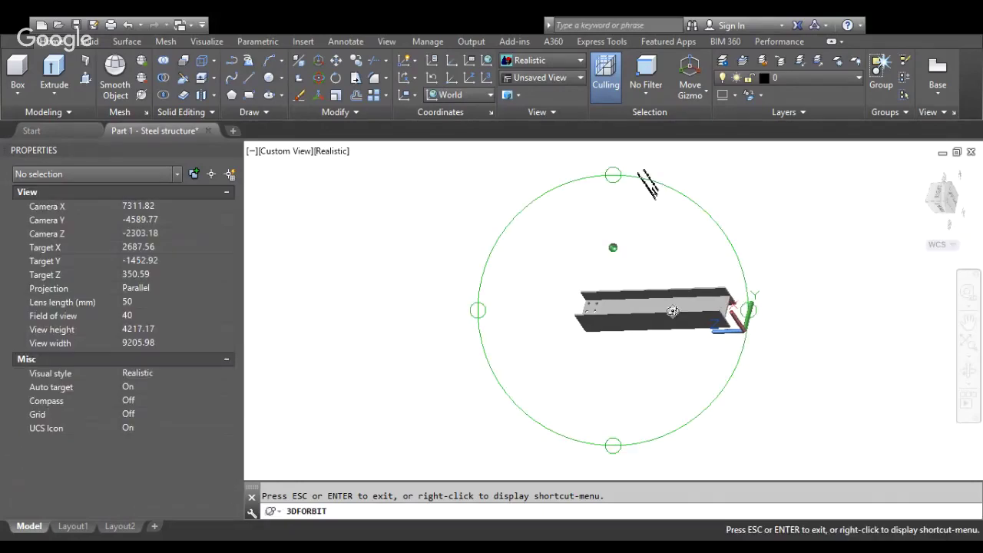
drag(709, 268, 767, 293)
scroll(738, 254, up, 5)
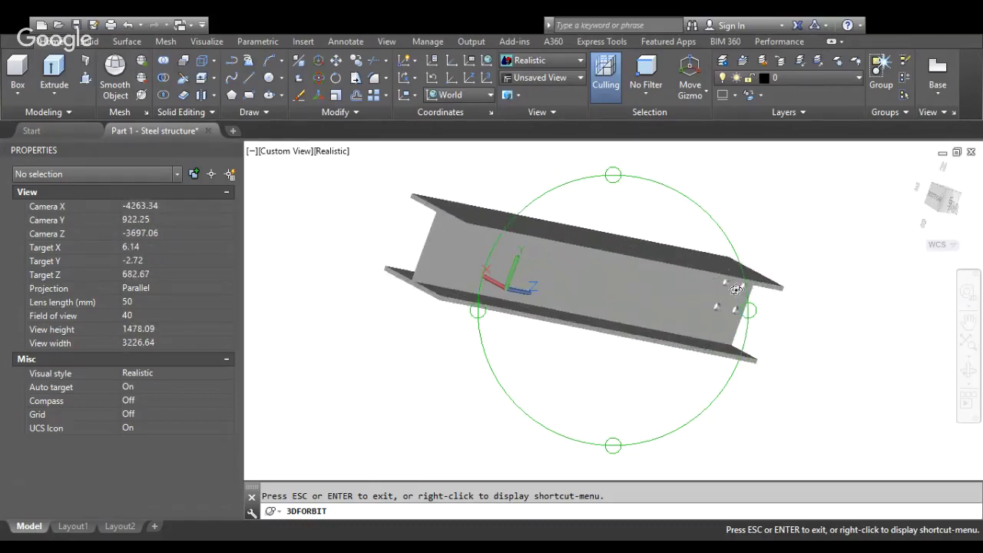
drag(693, 262, 659, 325)
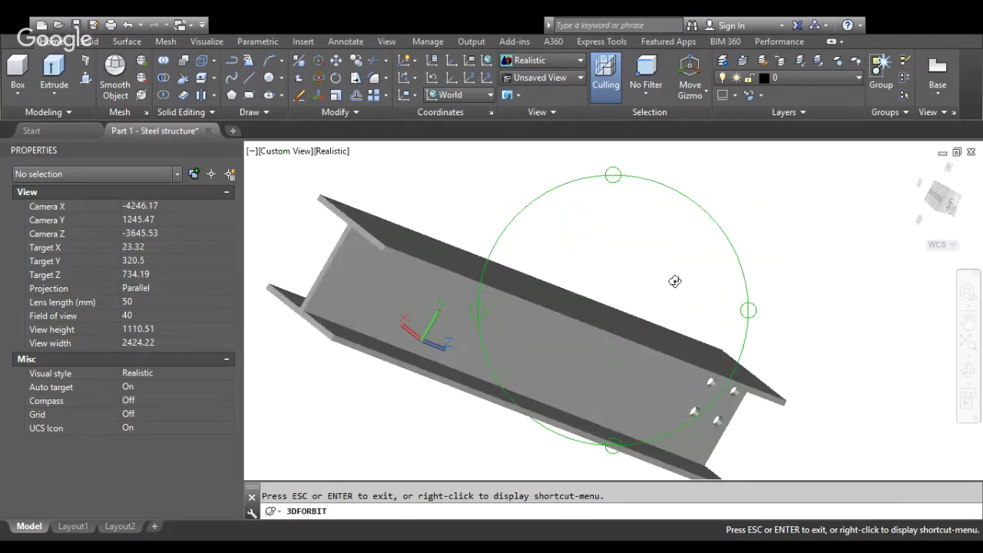
scroll(674, 283, down, 2)
drag(645, 373, 662, 359)
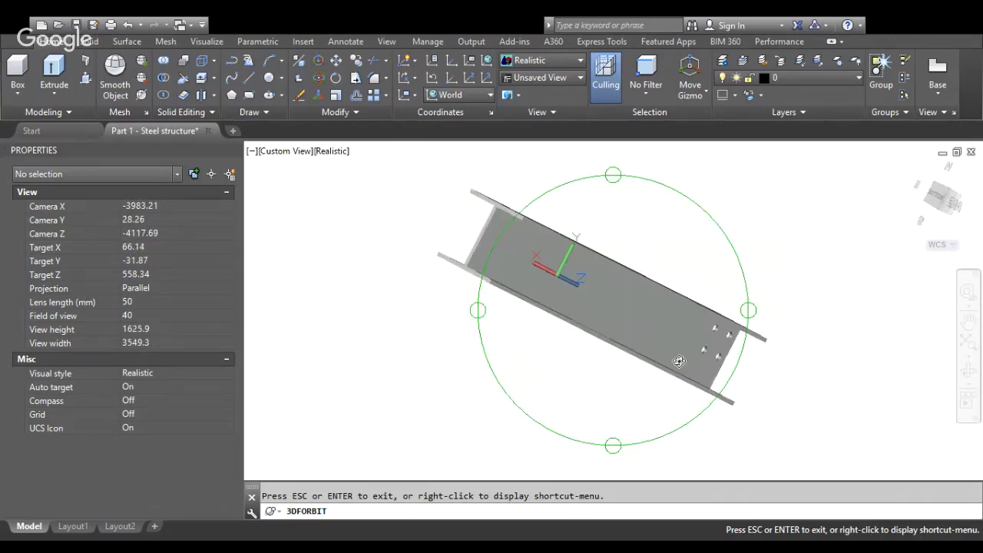
key(Escape)
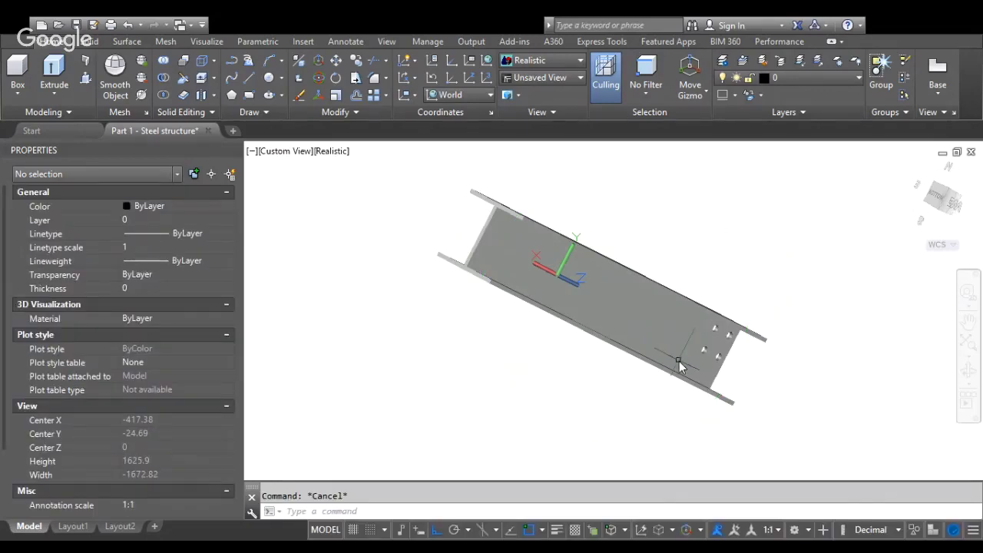
text(amd)
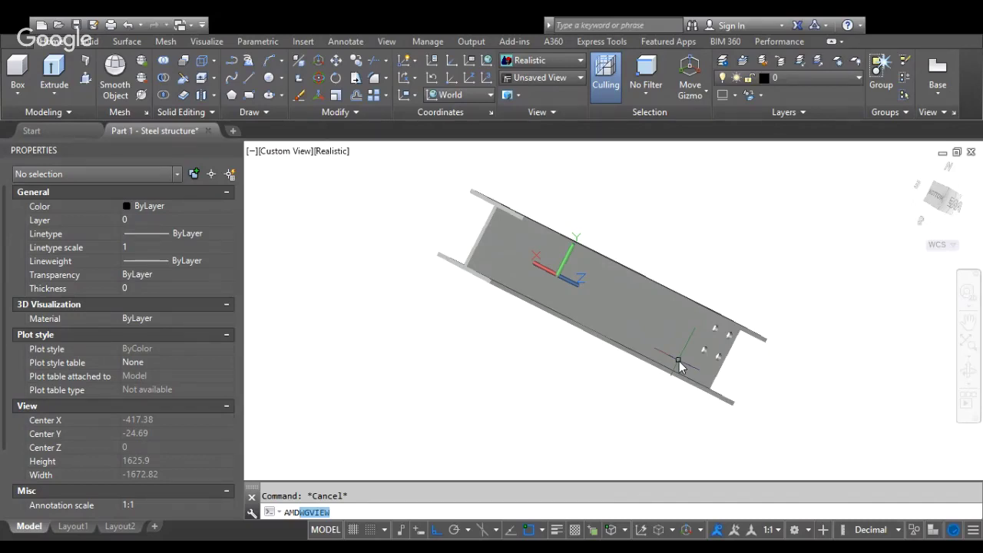
key(Return)
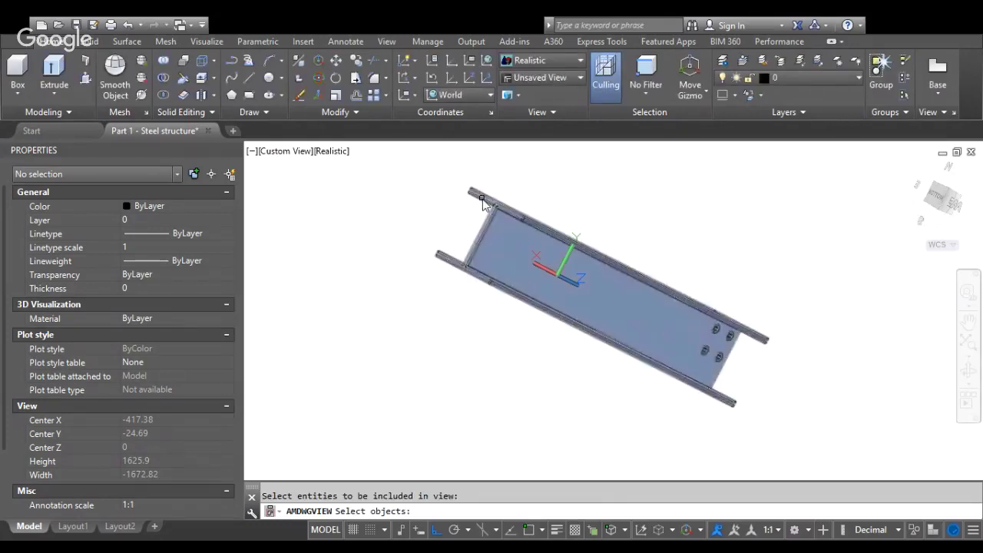
Pick the beam at the AMDWGVIEW Select objects prompt, confirm, and continue to the view options.
click(483, 198)
key(Return)
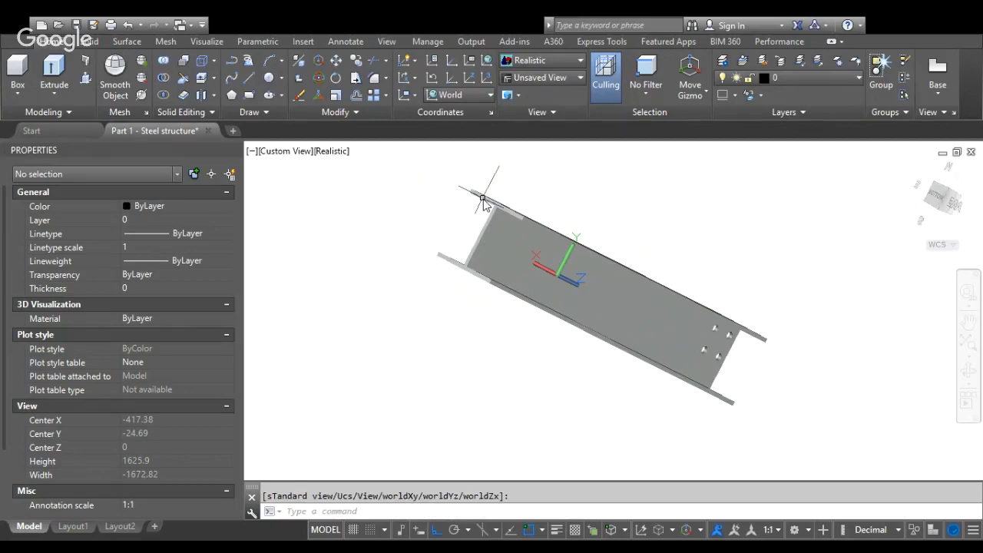
click(484, 205)
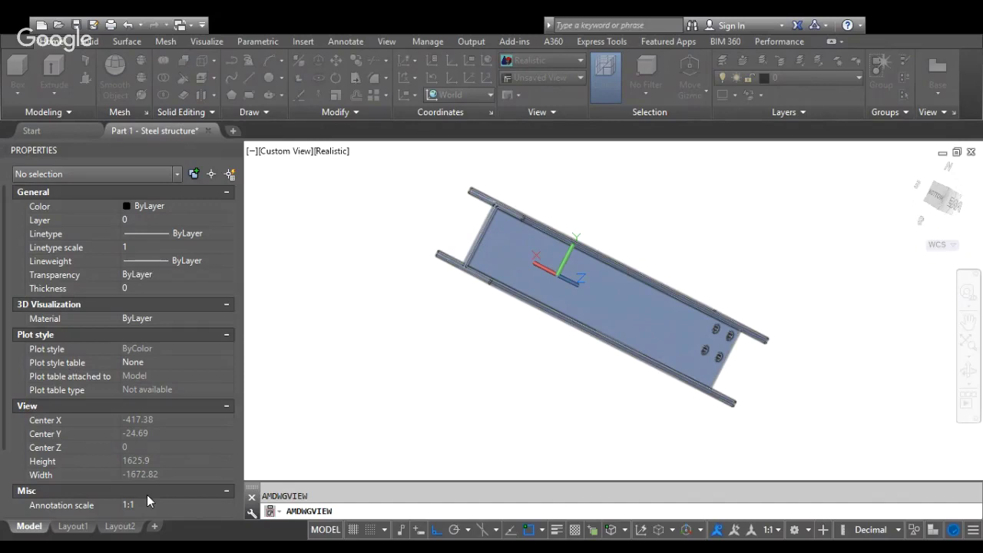
Delete Layout1 and Layout2, add a fresh Layout1, and return to the model.
click(83, 527)
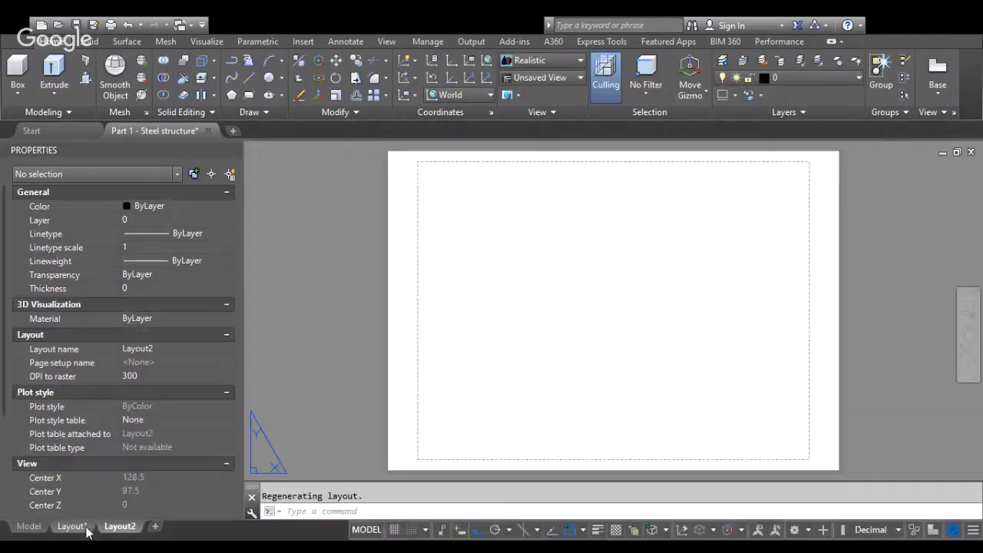
click(119, 527)
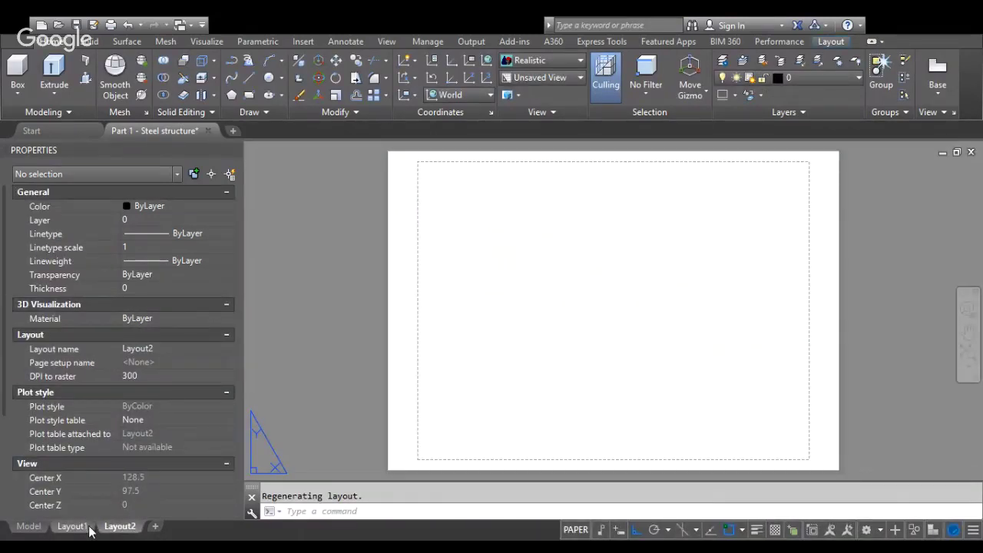
click(87, 528)
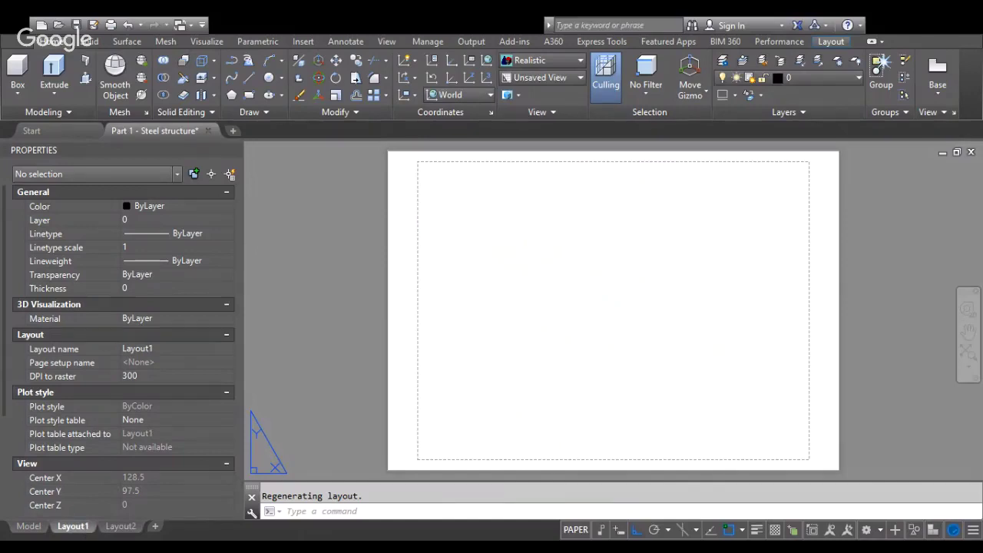
key(Delete)
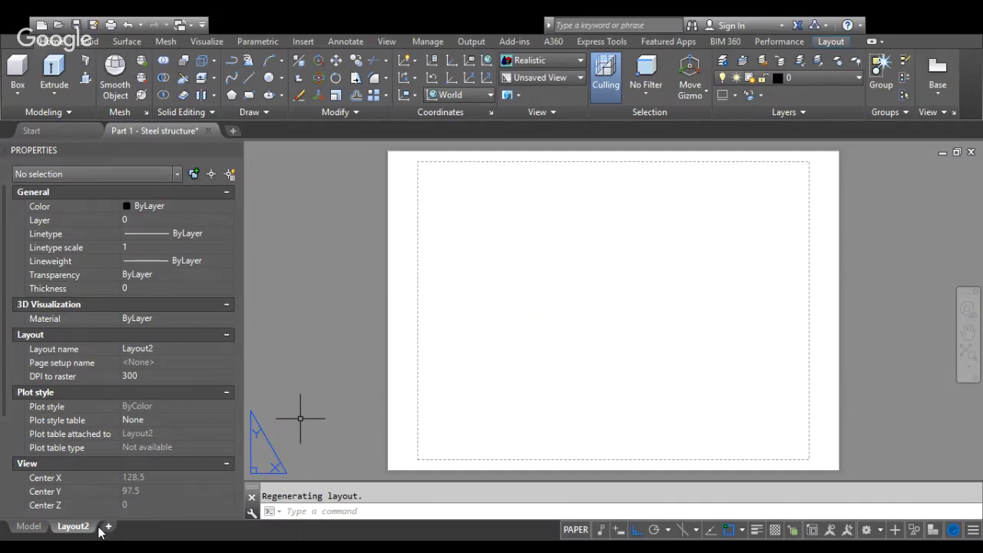
click(108, 527)
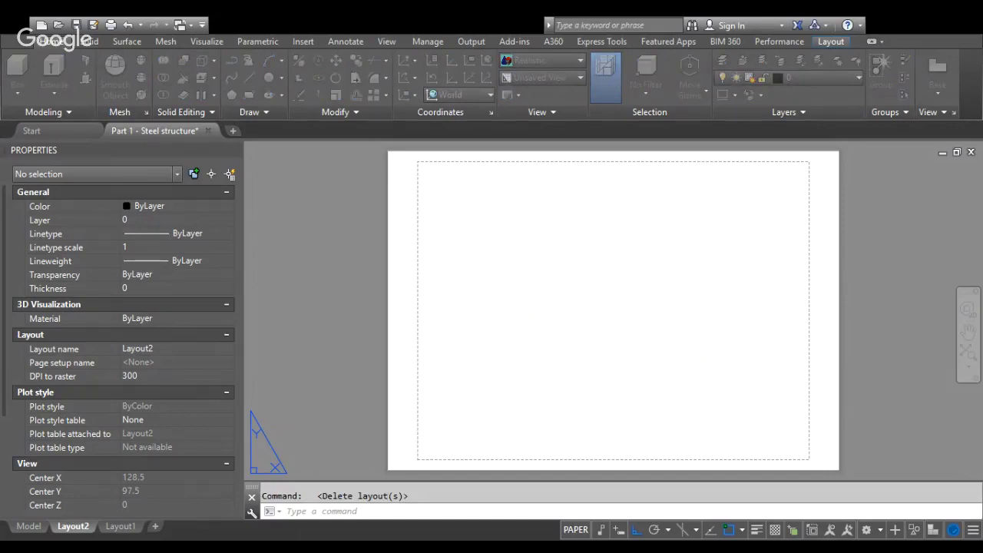
click(361, 367)
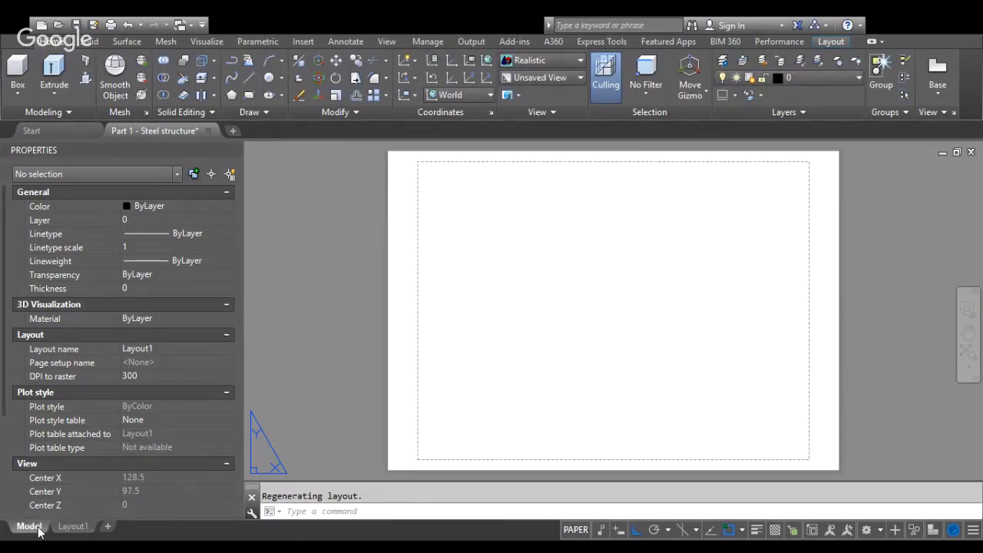
Cancel the leftover command, rerun AMDWGVIEW and window-select the steel beam.
key(Escape)
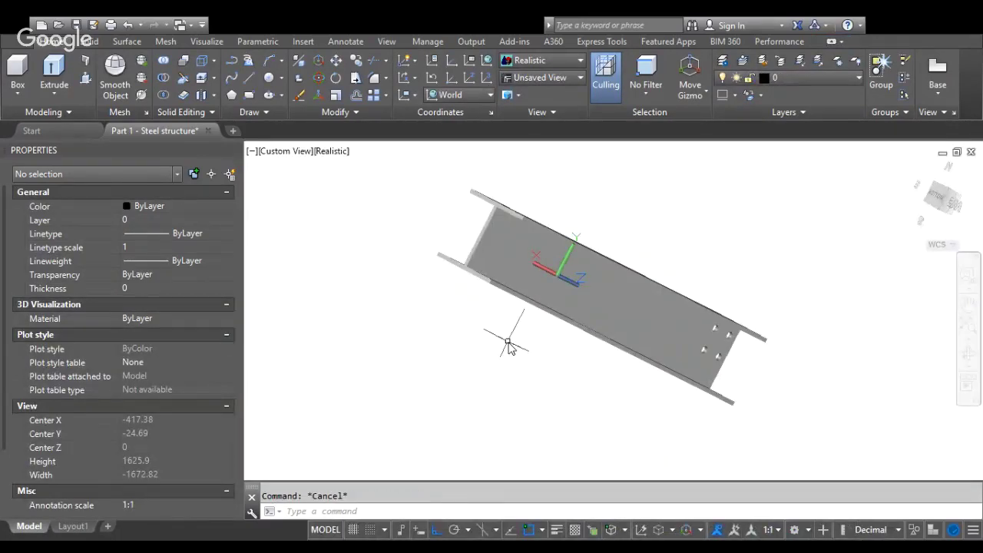
text(Amd)
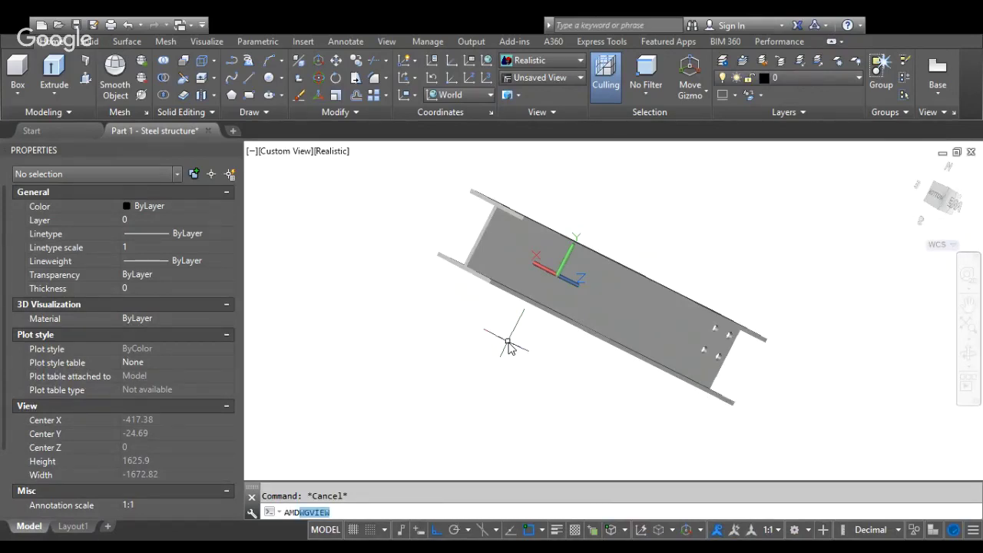
key(Return)
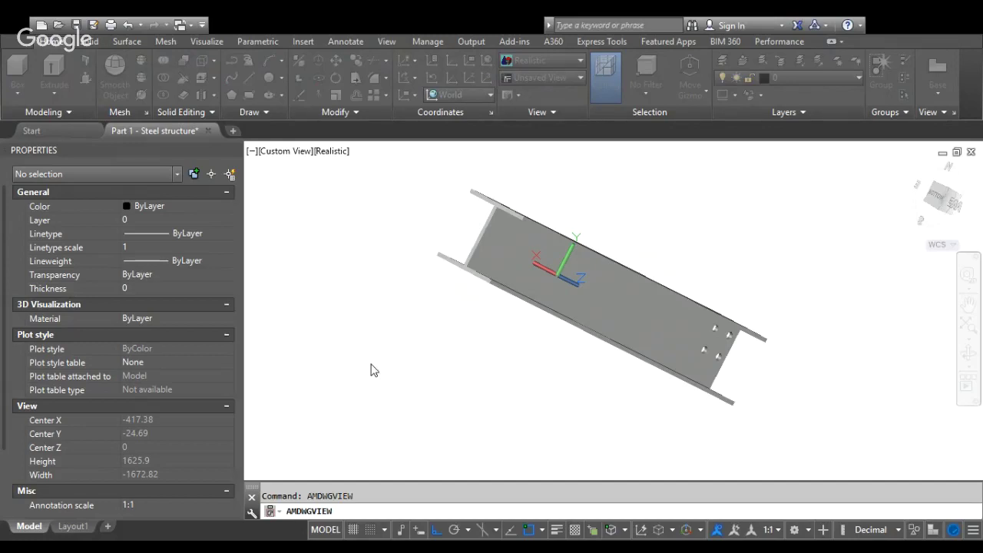
click(424, 160)
click(853, 432)
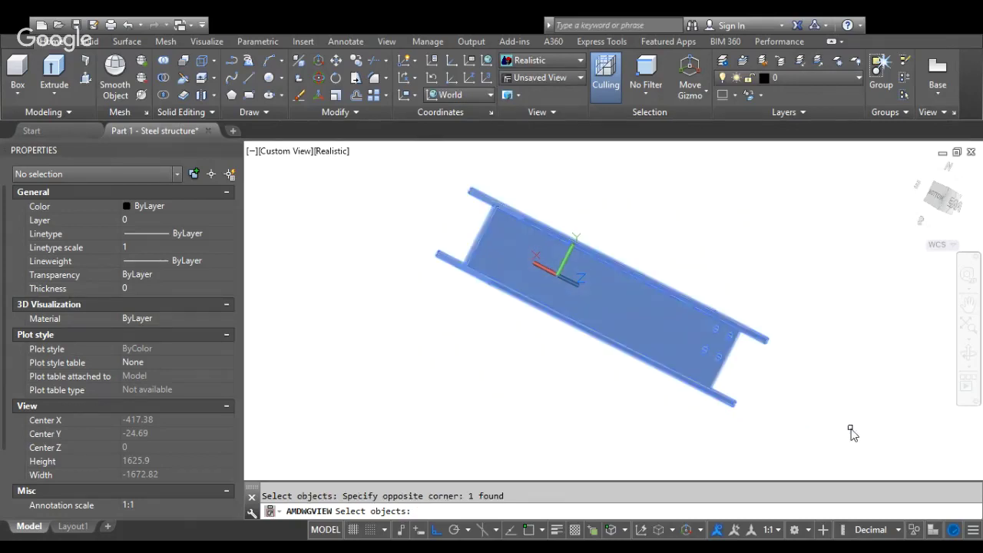
key(Return)
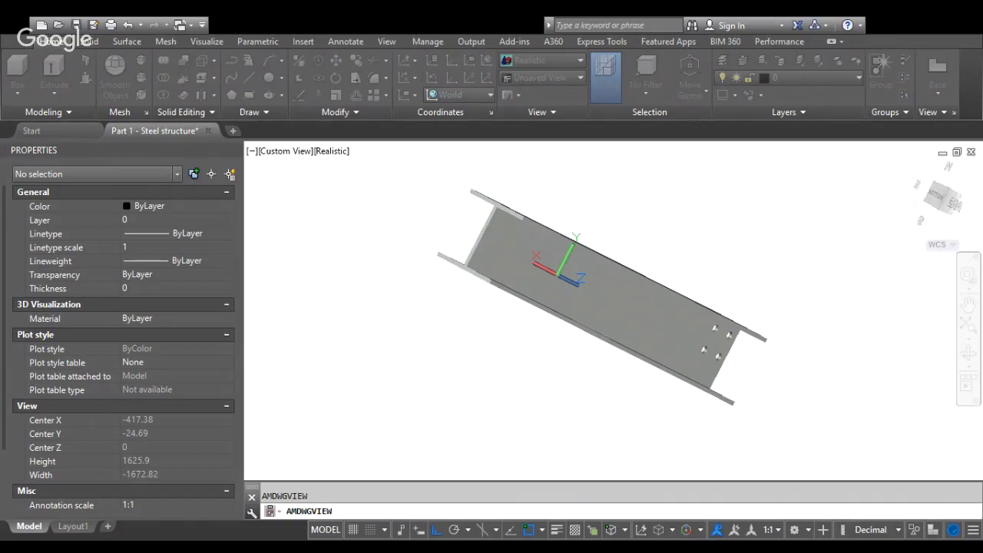
Reselect the beam and pick the X work plane, then cancel and restart AMDWGVIEW.
click(389, 163)
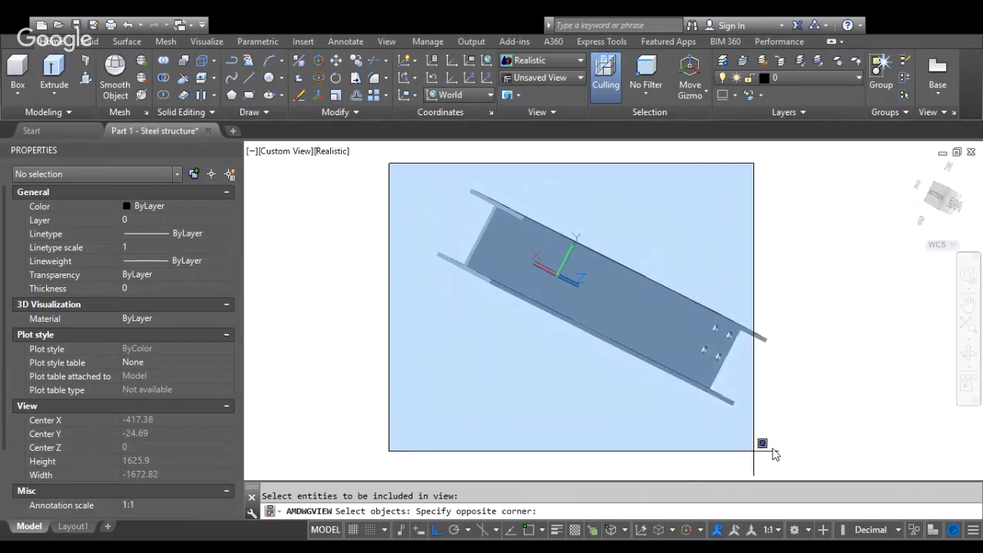
click(832, 444)
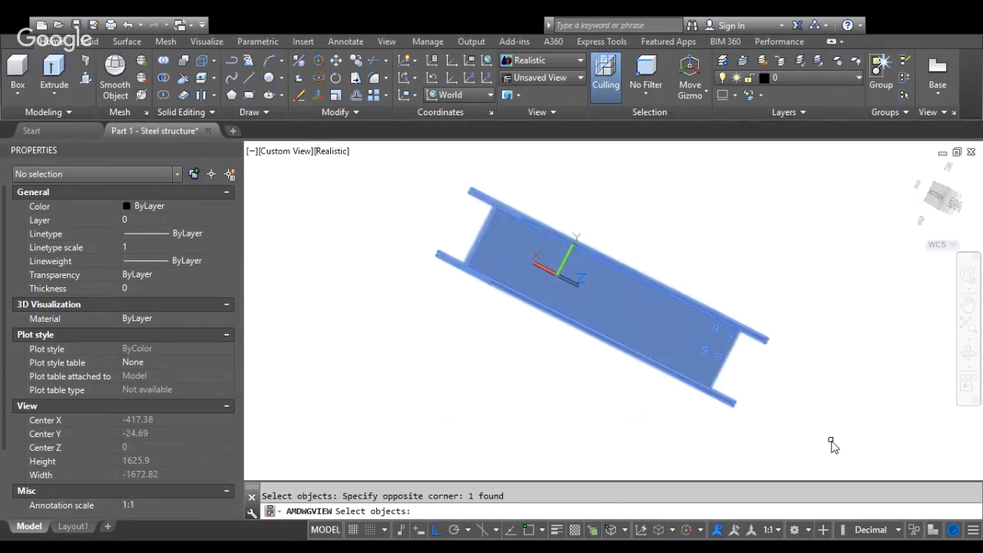
key(Return)
text(x)
key(Return)
key(Escape)
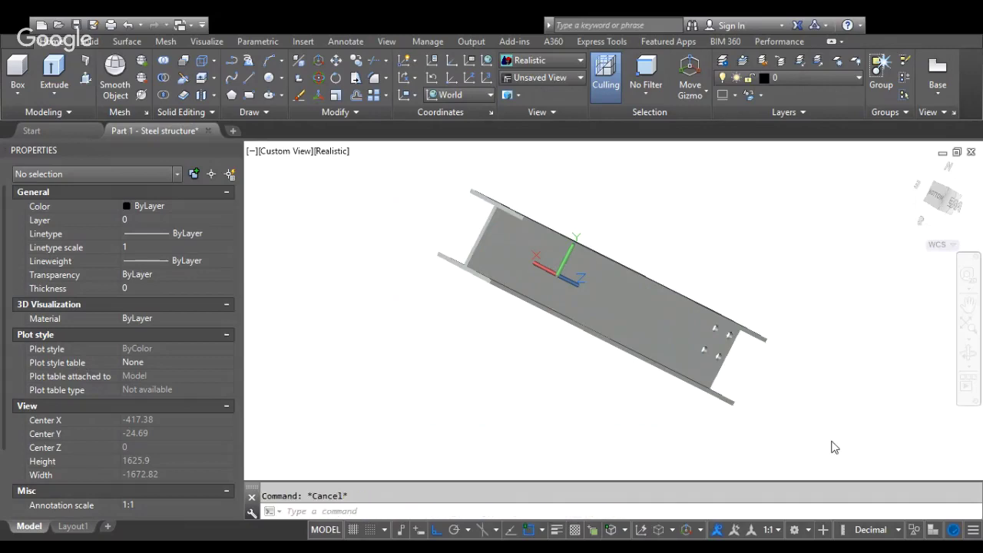
text(amd)
key(Return)
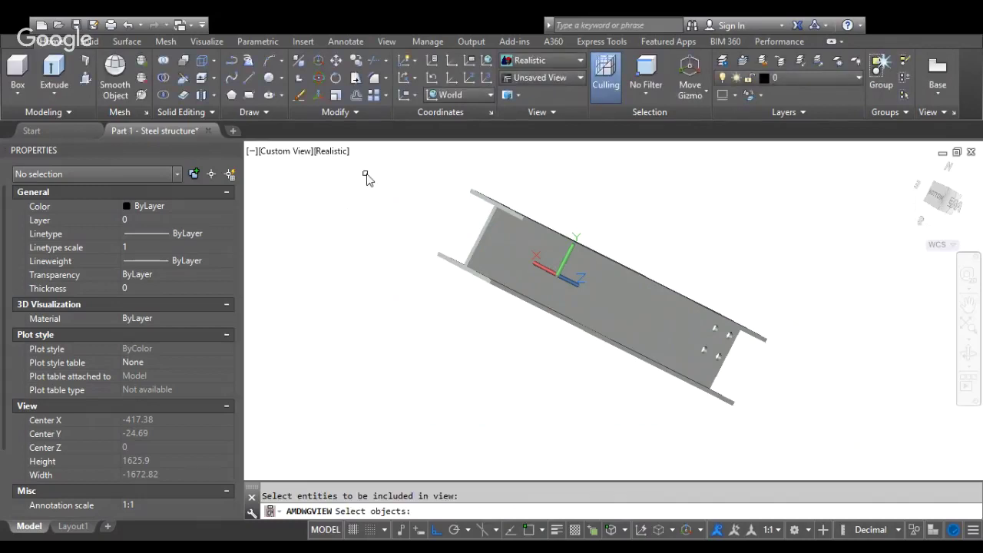
click(410, 158)
click(868, 471)
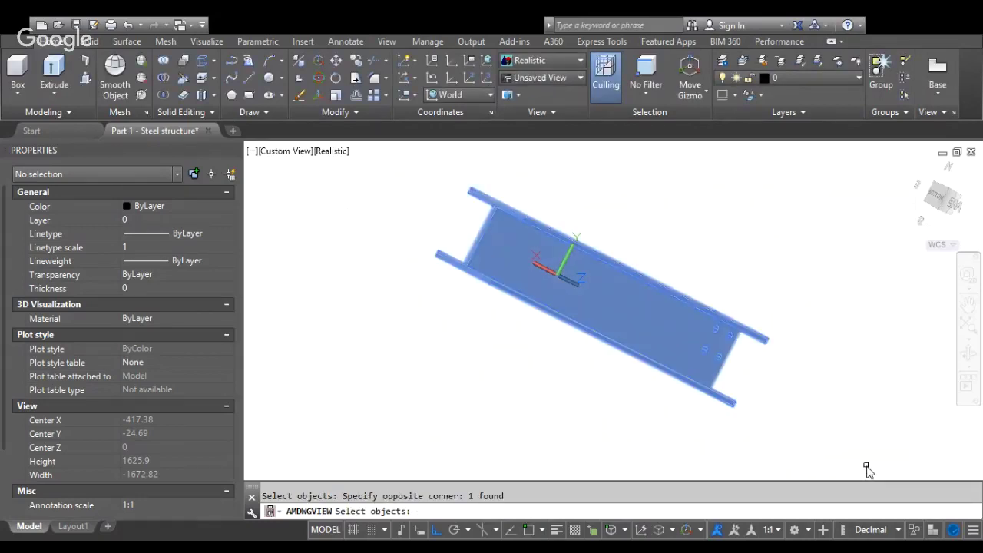
key(Return)
text(x)
key(Return)
text(x)
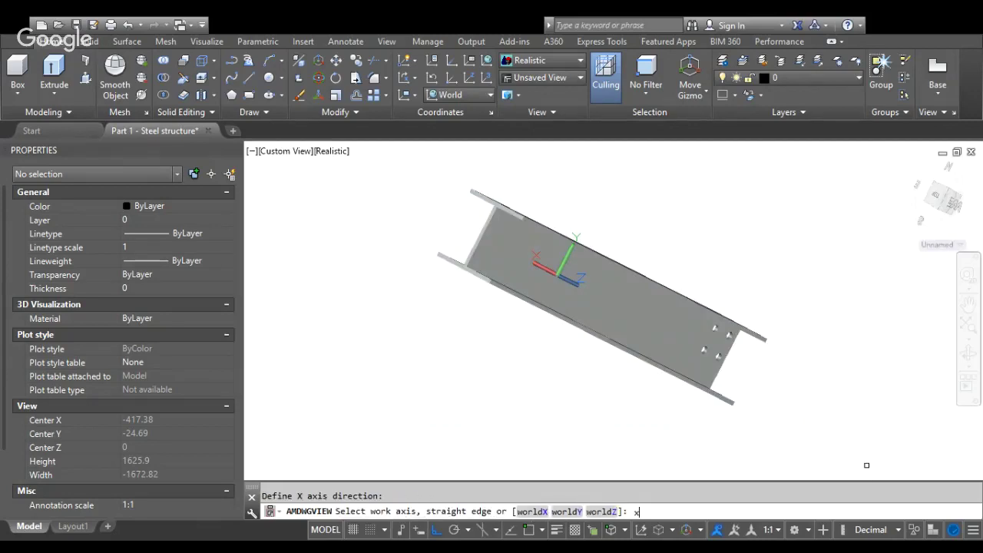
key(Return)
key(Return)
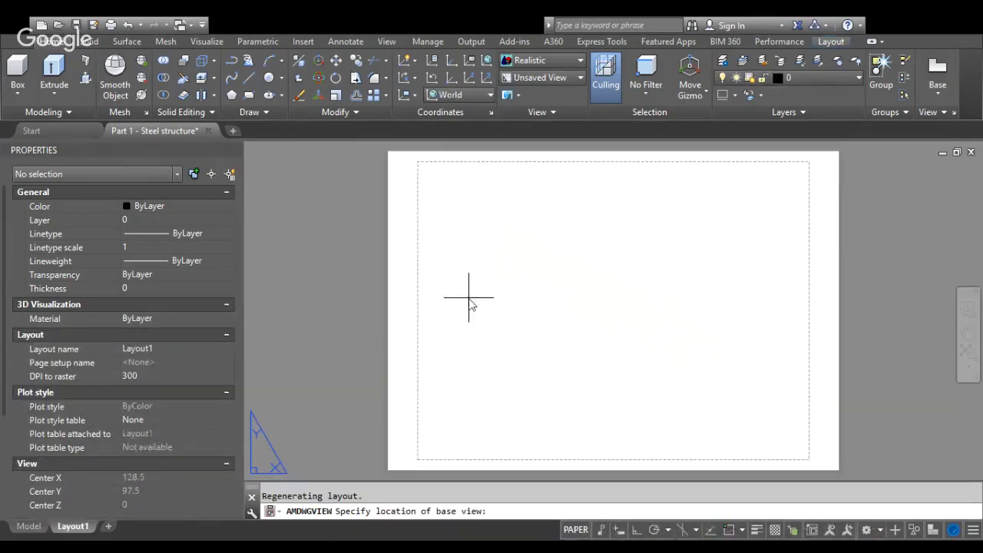
click(480, 300)
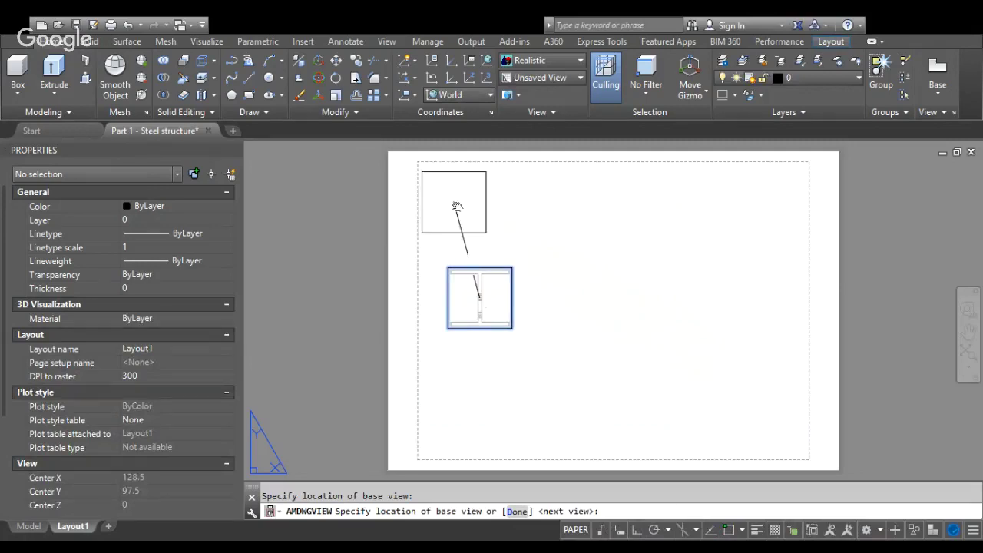
click(456, 204)
key(Return)
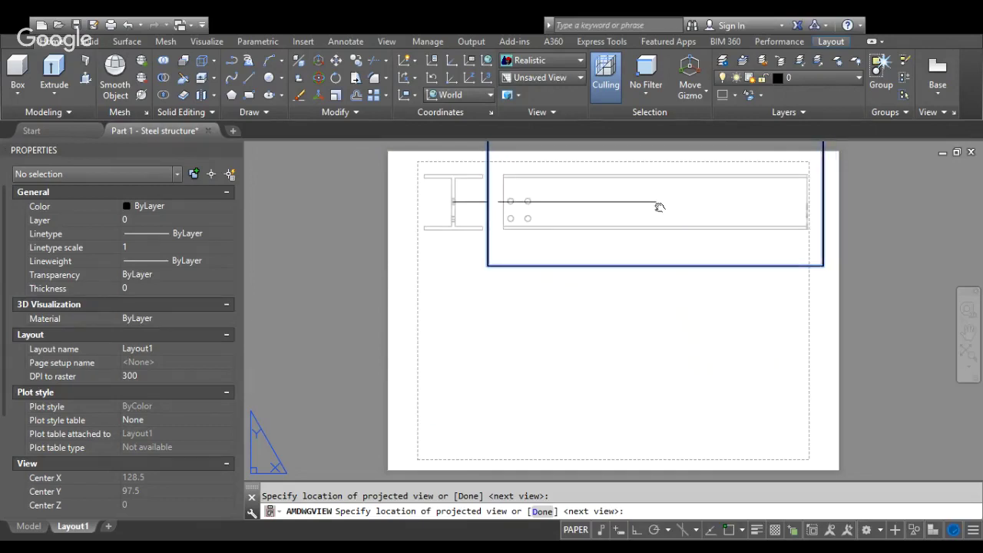
key(Escape)
key(Escape)
text(amd)
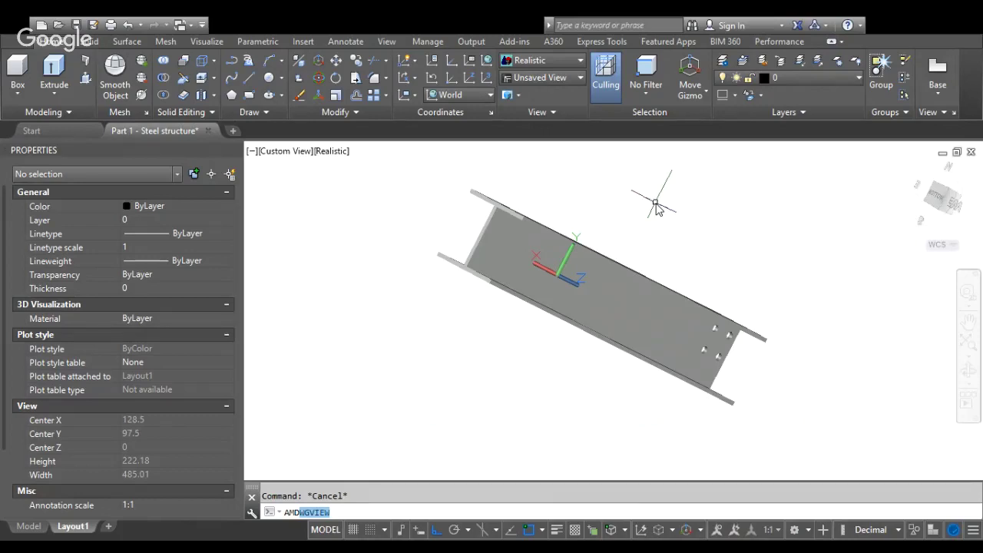
Select the beam, use X for work plane and axis, and accept a flipped orientation.
key(Return)
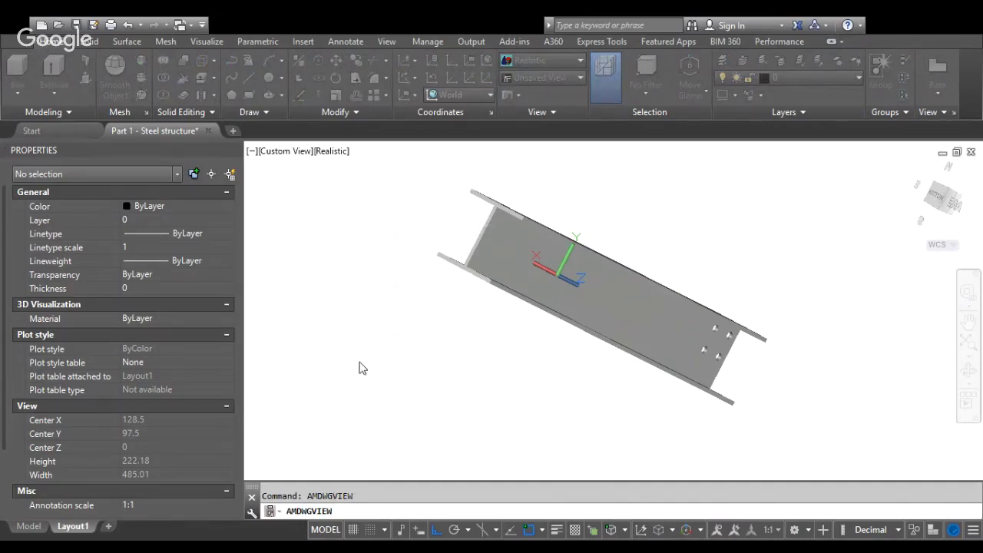
key(Return)
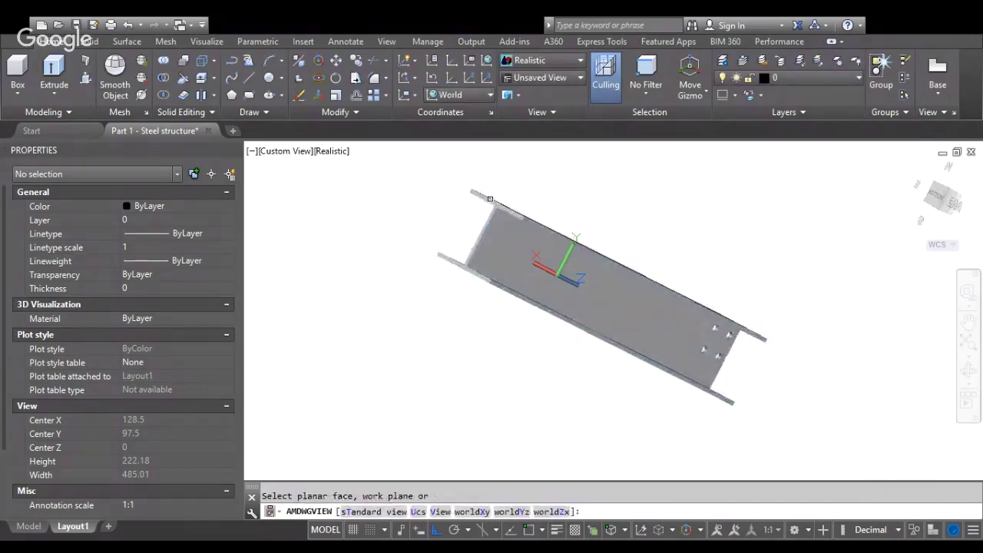
text(x)
key(Return)
text(x)
key(Return)
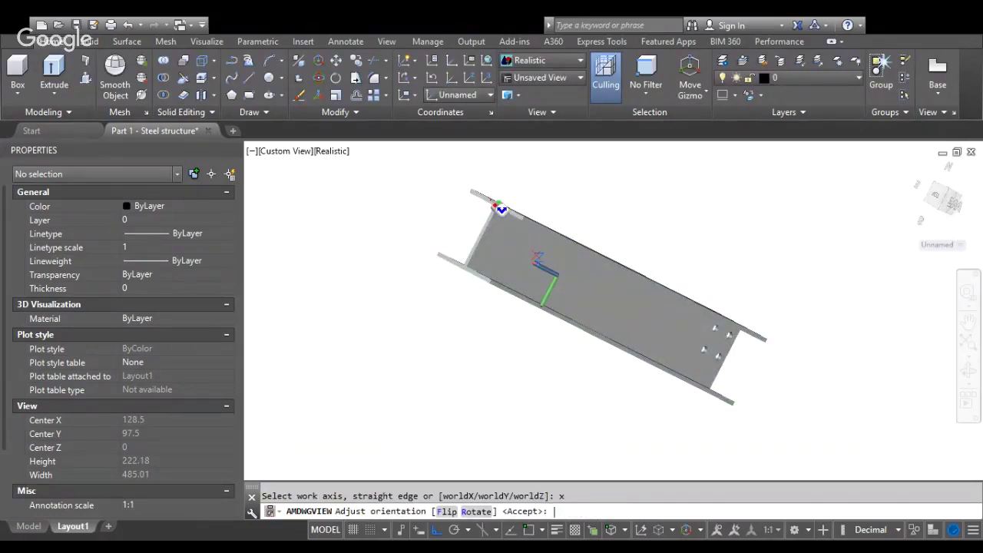
text(f)
key(Return)
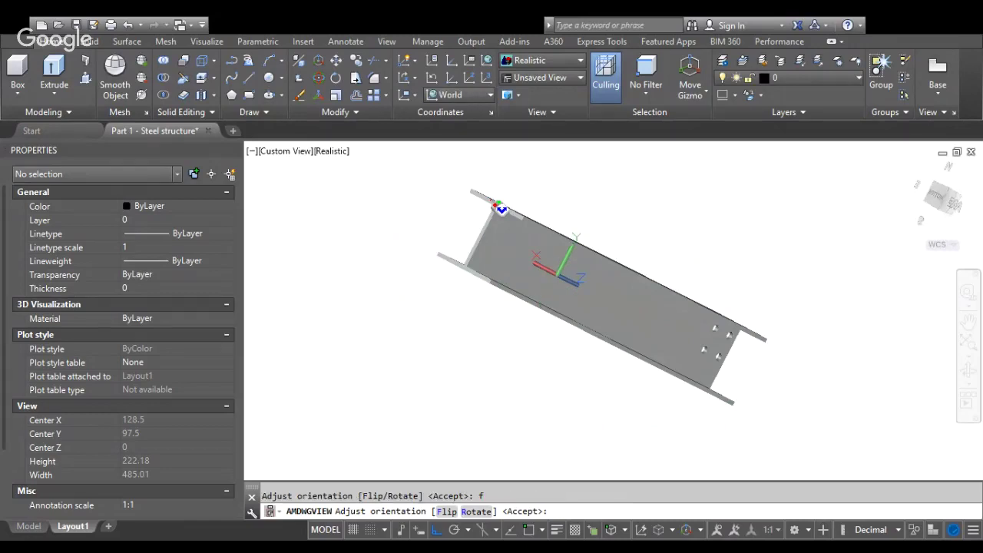
key(Return)
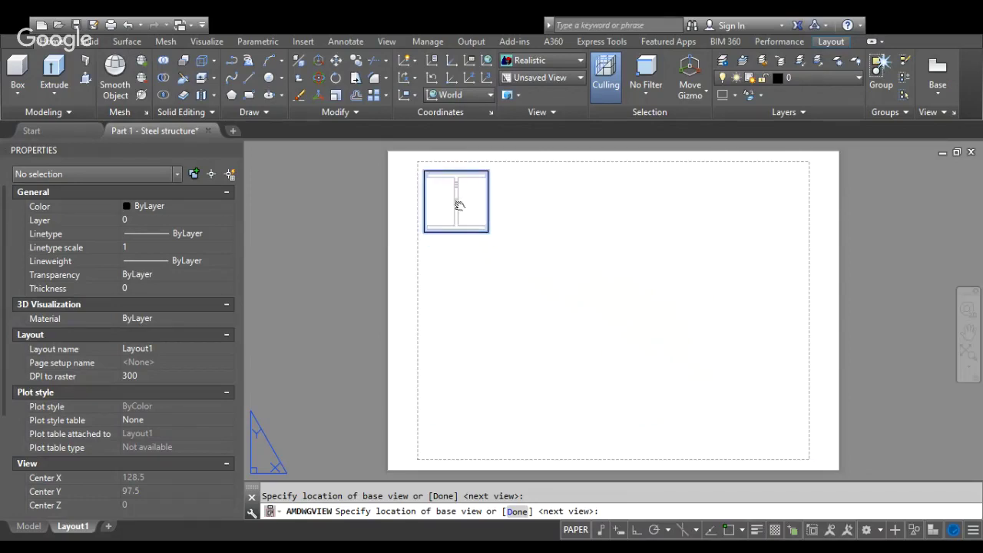
Place the end view top-left, side view to its right, a view below, and an isometric view lower right.
click(459, 205)
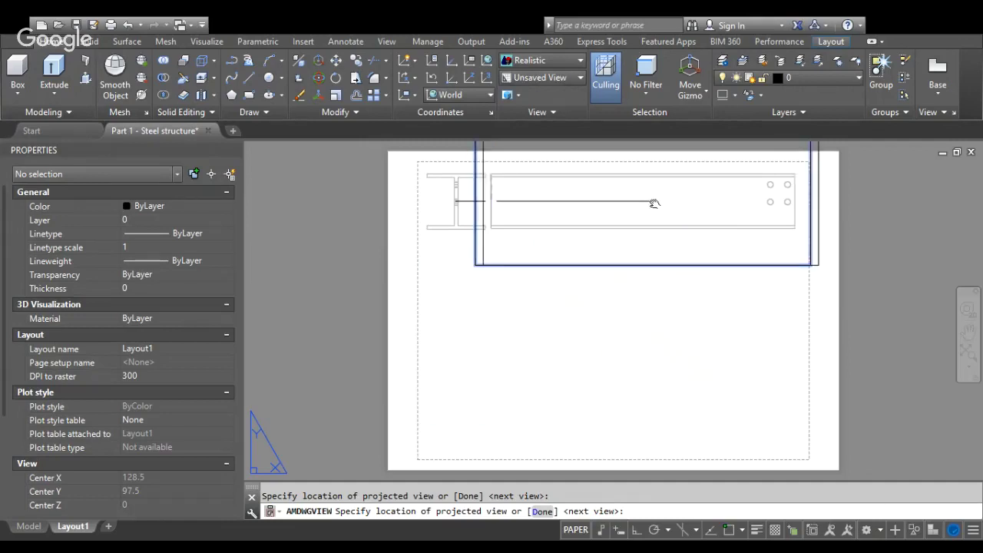
click(655, 203)
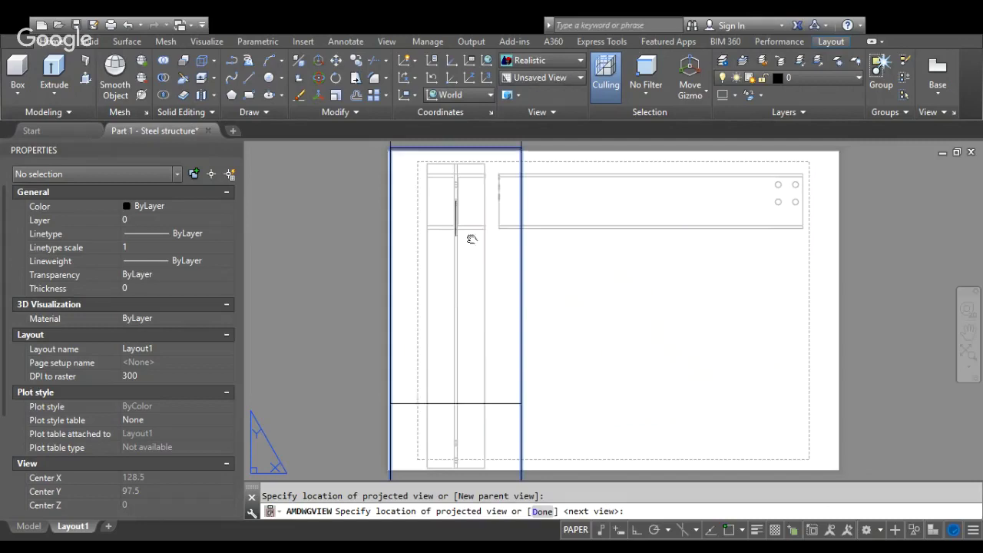
scroll(468, 235, down, 2)
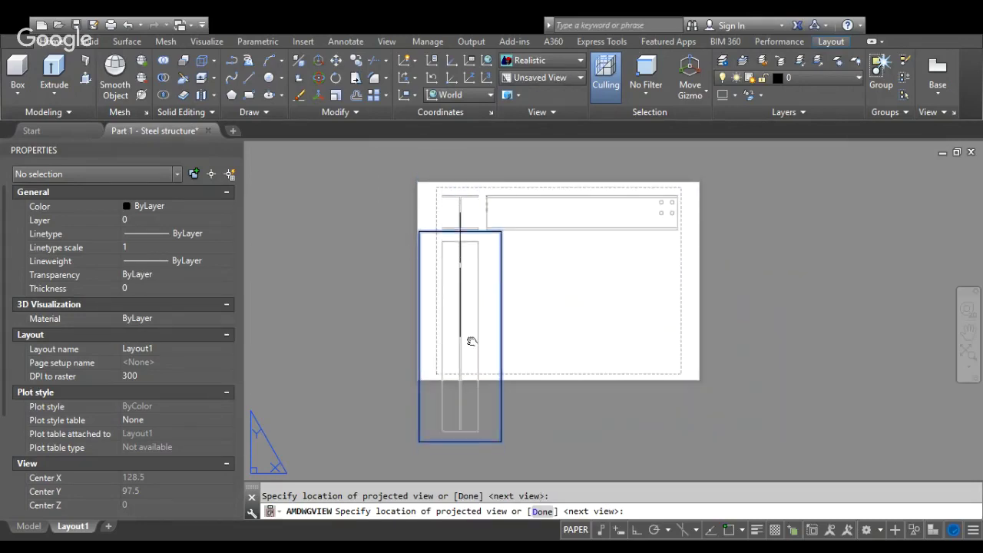
click(470, 341)
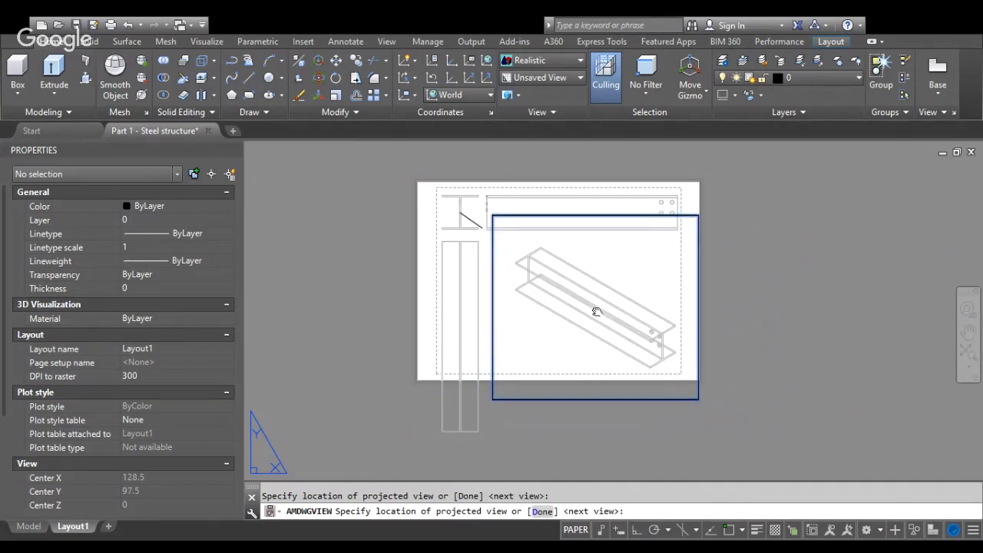
click(595, 311)
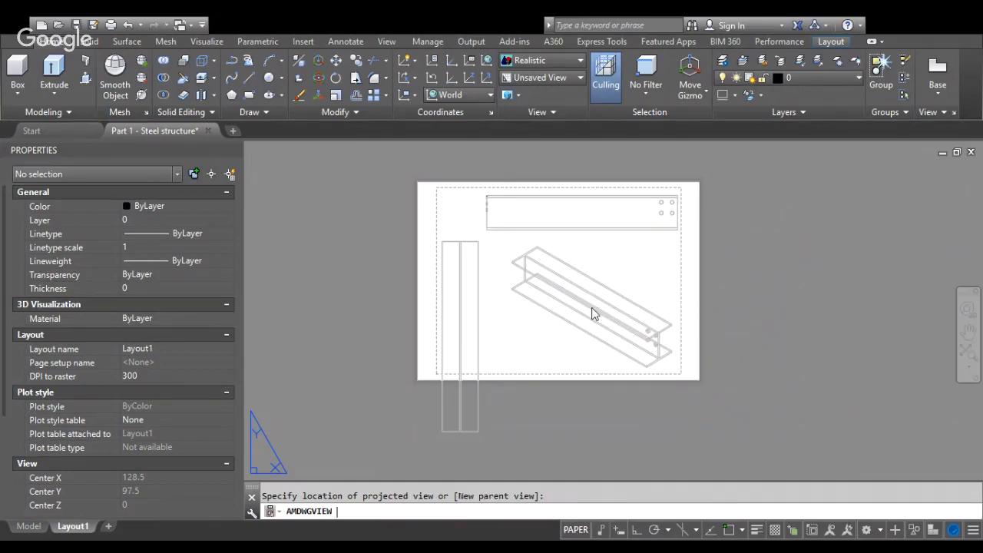
key(Return)
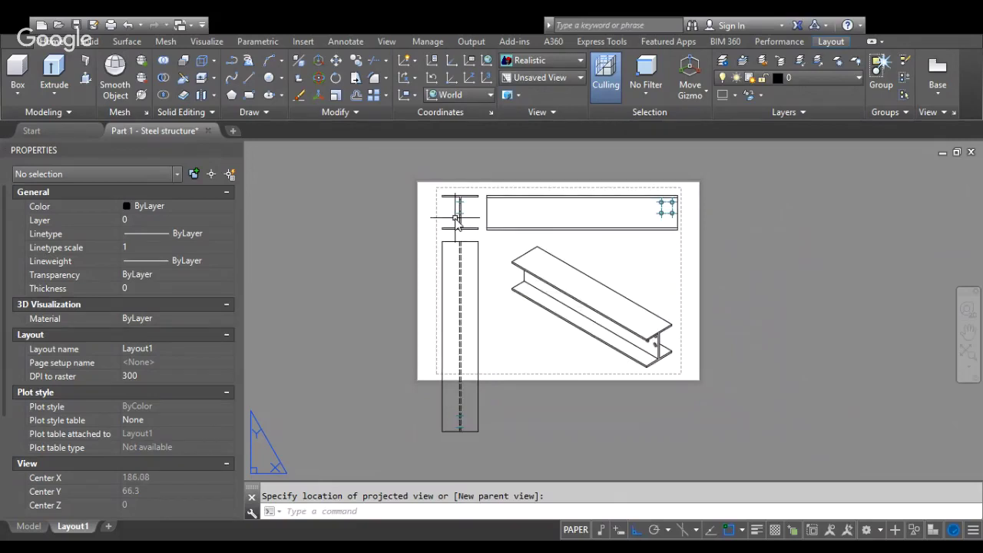
scroll(453, 215, up, 2)
scroll(453, 215, up, 1)
scroll(494, 198, down, 4)
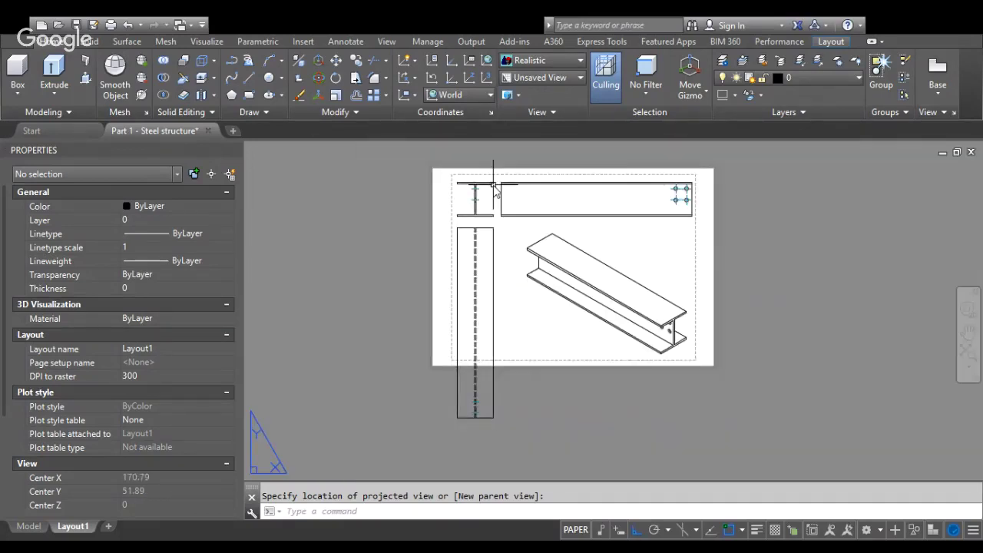
scroll(661, 184, up, 4)
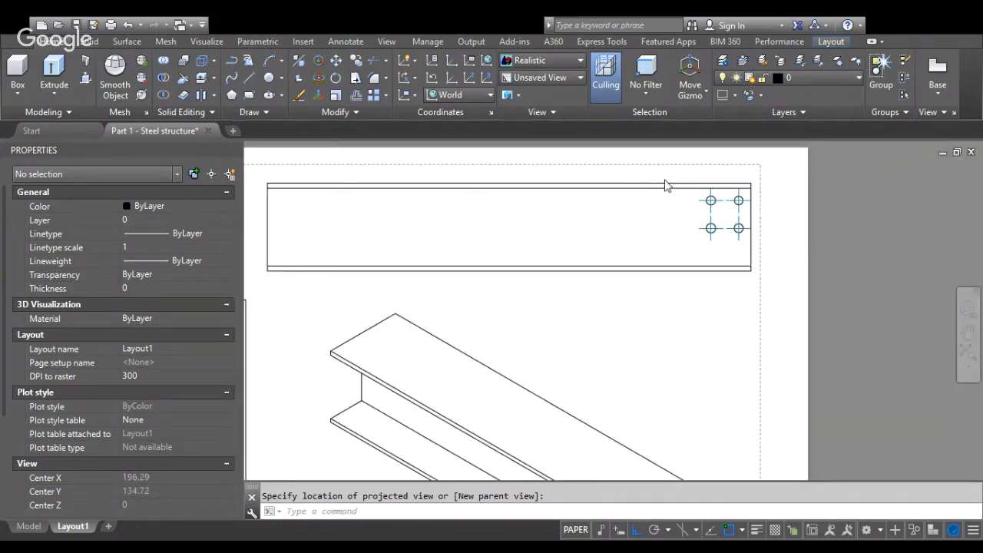
scroll(665, 182, down, 2)
scroll(663, 178, down, 4)
scroll(568, 154, up, 4)
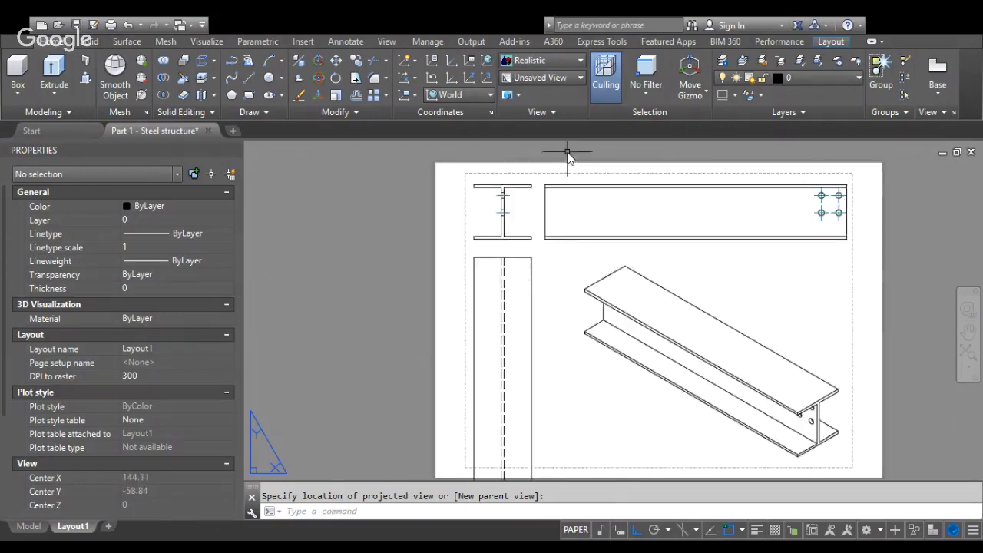
scroll(519, 200, down, 2)
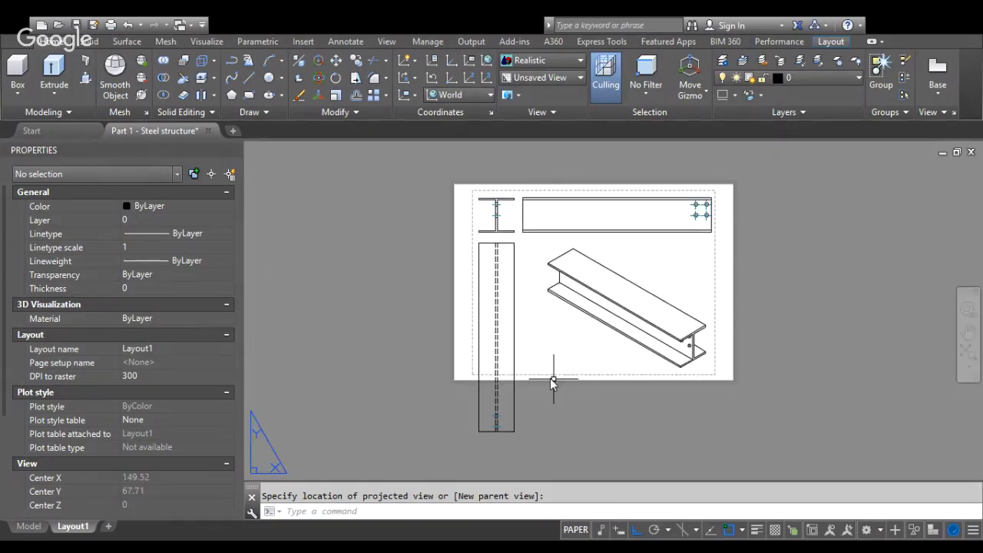
scroll(580, 311, up, 2)
scroll(580, 311, down, 2)
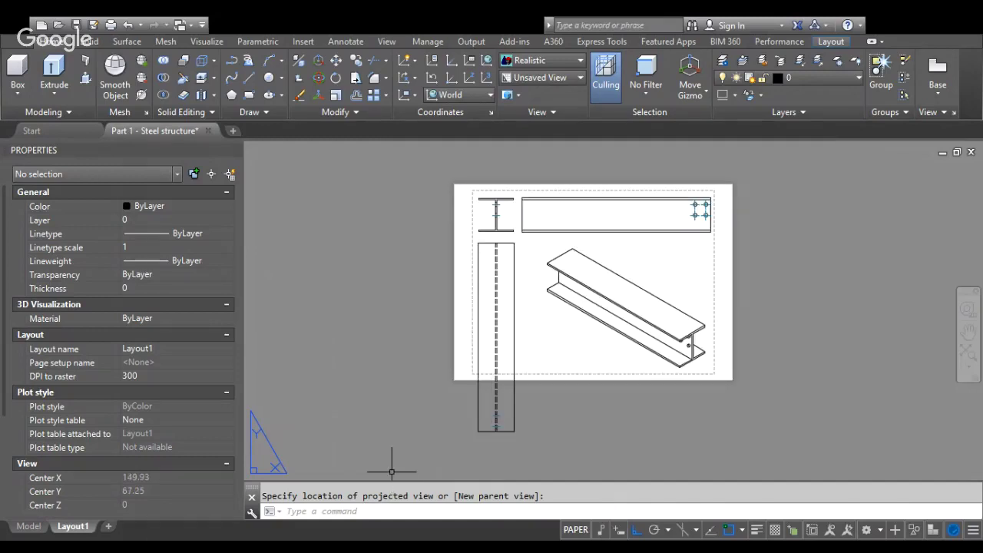